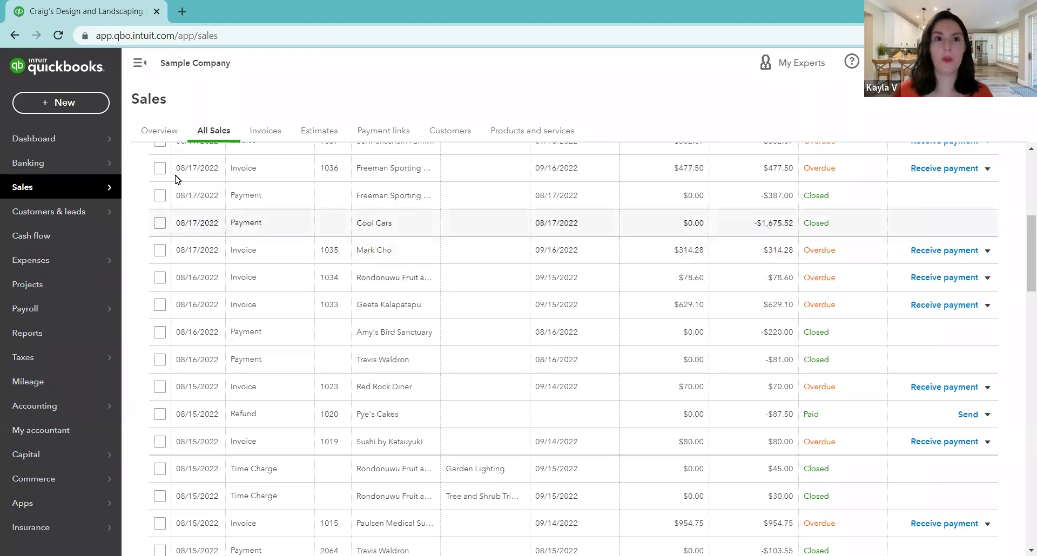
Open Freeman Sporting's invoice 1036 from the sales list
scroll(246, 162, up, 6)
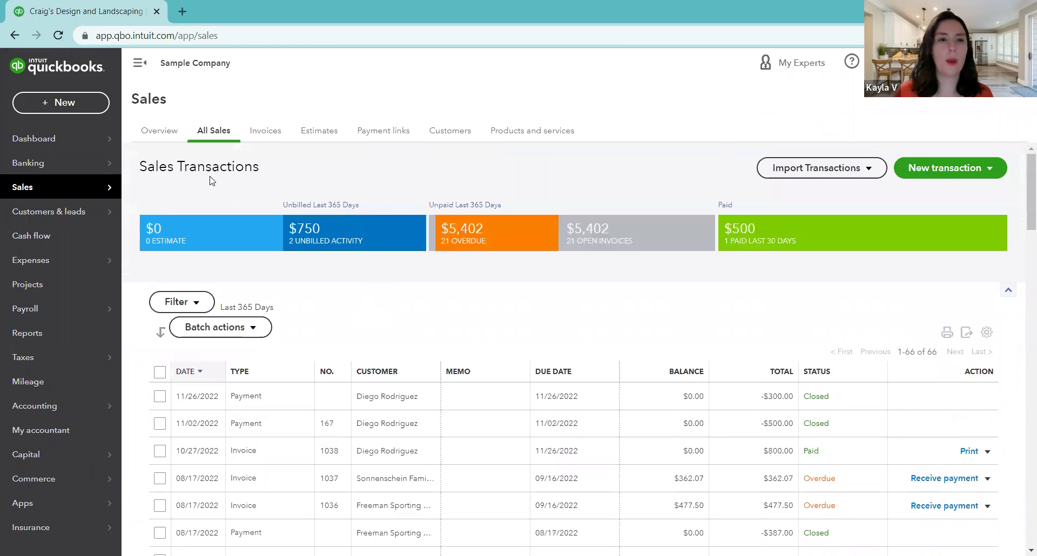
mouse_move(89, 190)
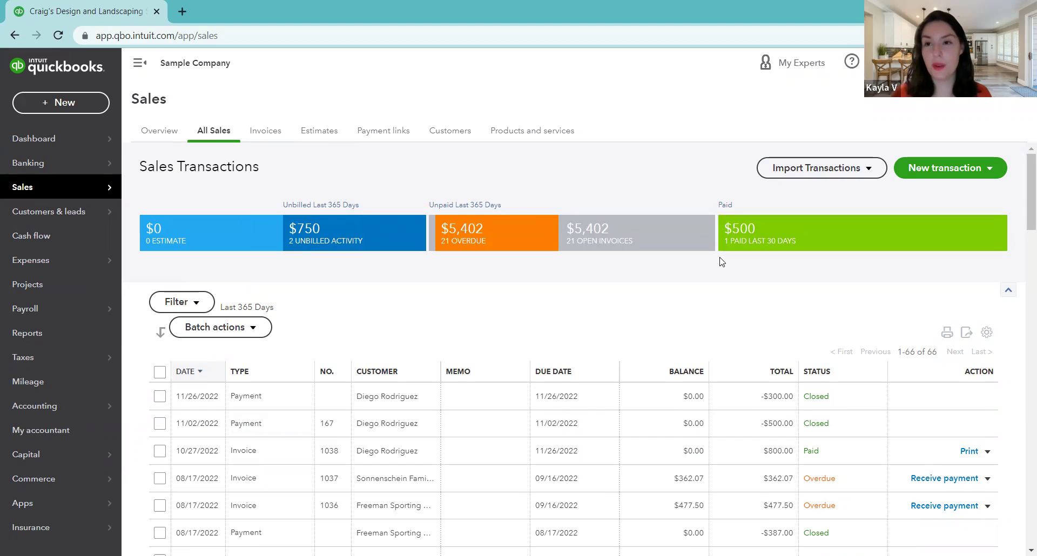
scroll(649, 337, down, 2)
scroll(649, 338, down, 4)
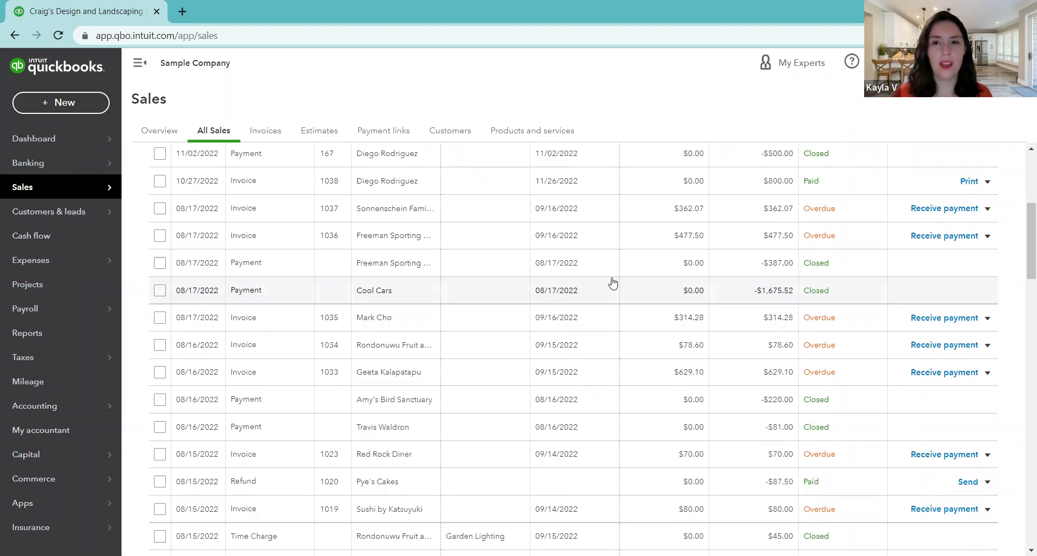
click(469, 245)
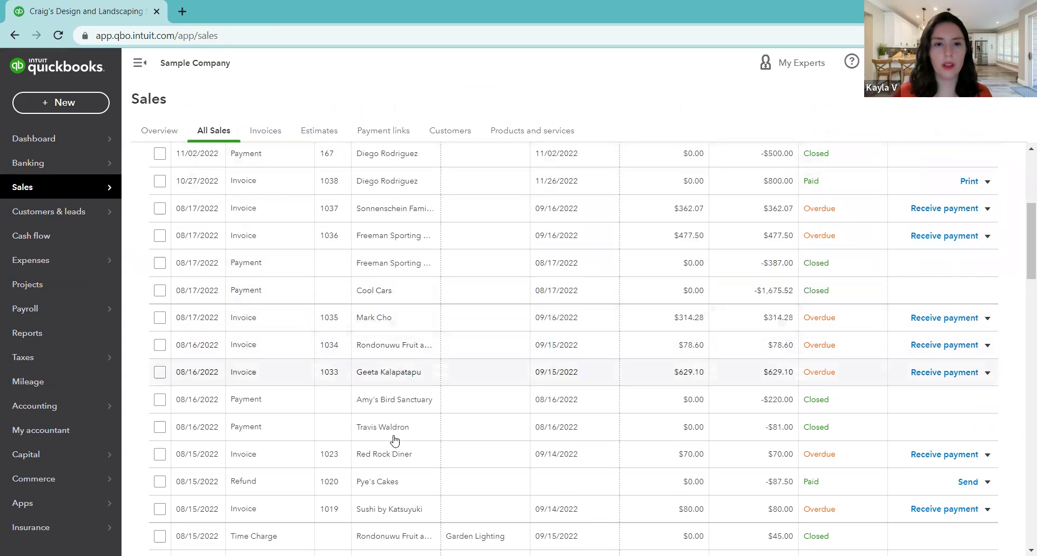
Scroll through invoice 1036, then check the new transaction types list and close it
scroll(415, 323, down, 1)
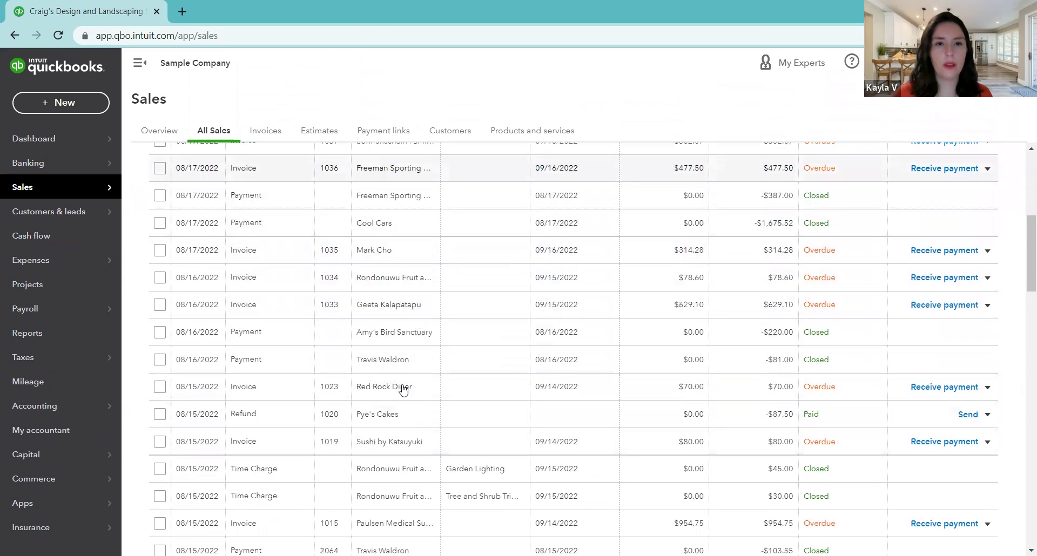
scroll(419, 388, down, 1)
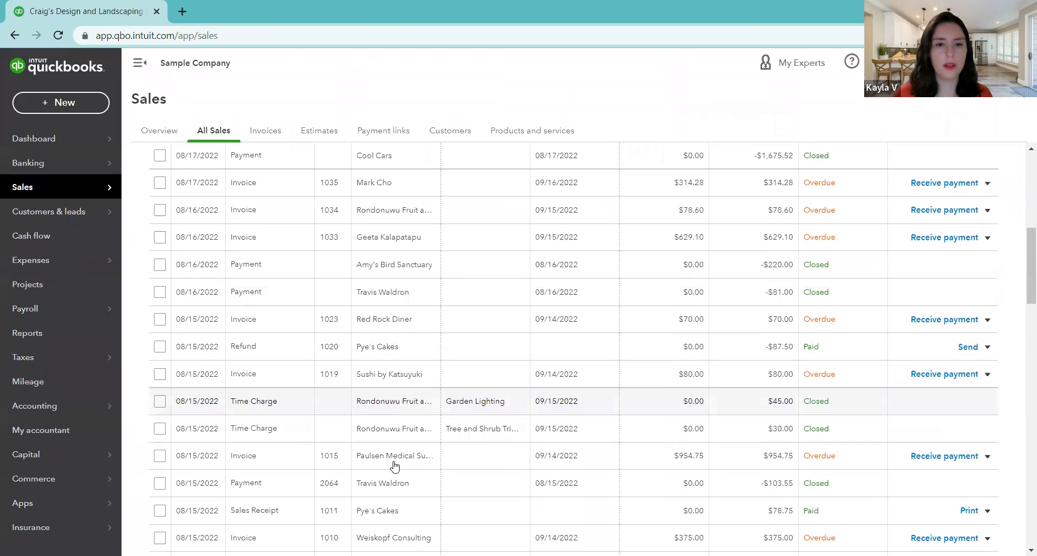
scroll(418, 481, down, 1)
scroll(416, 469, down, 4)
scroll(405, 449, down, 1)
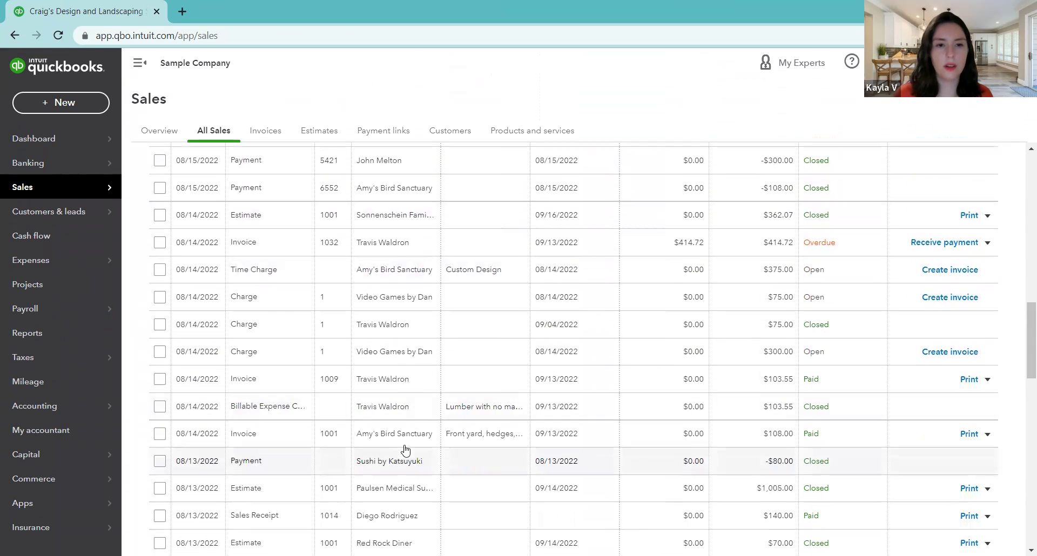
scroll(393, 461, down, 3)
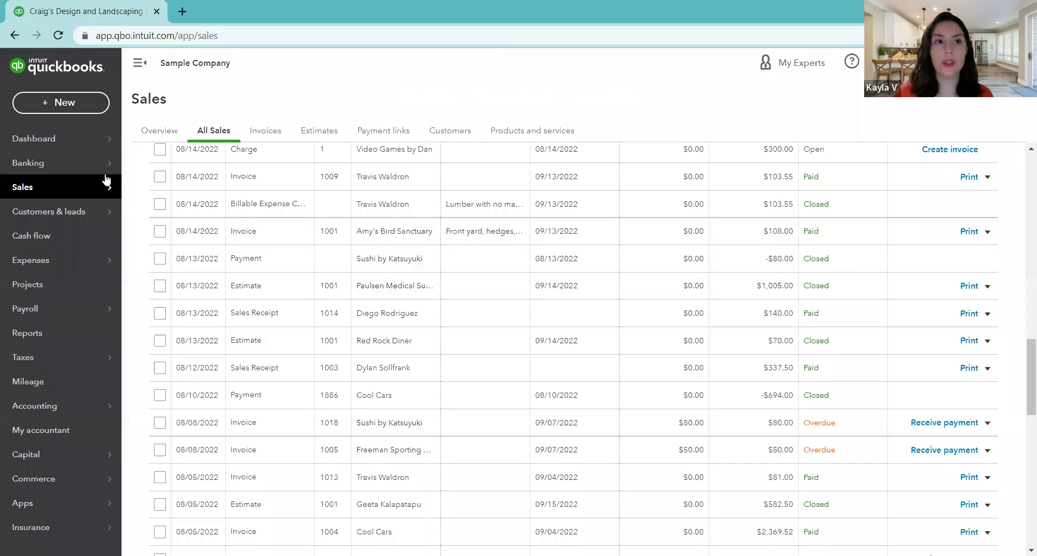
click(62, 101)
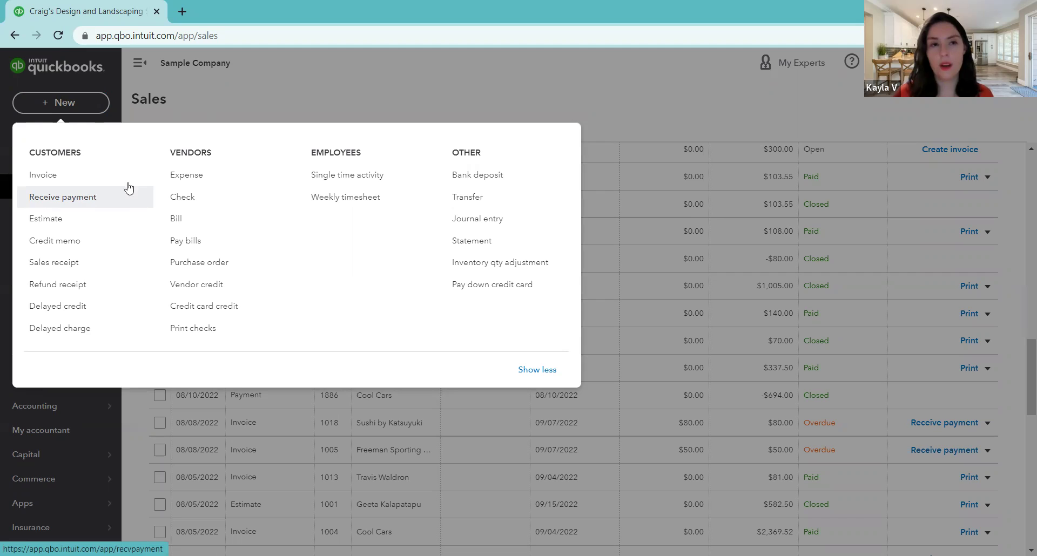
key(Escape)
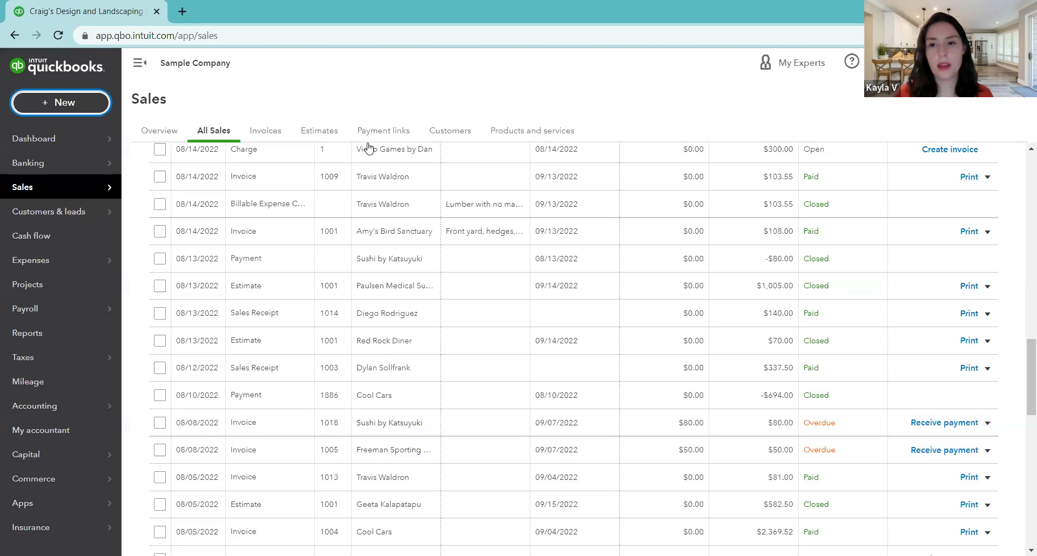
Start receiving payment on Freeman Sporting invoice 1005 and review the payment form
click(931, 456)
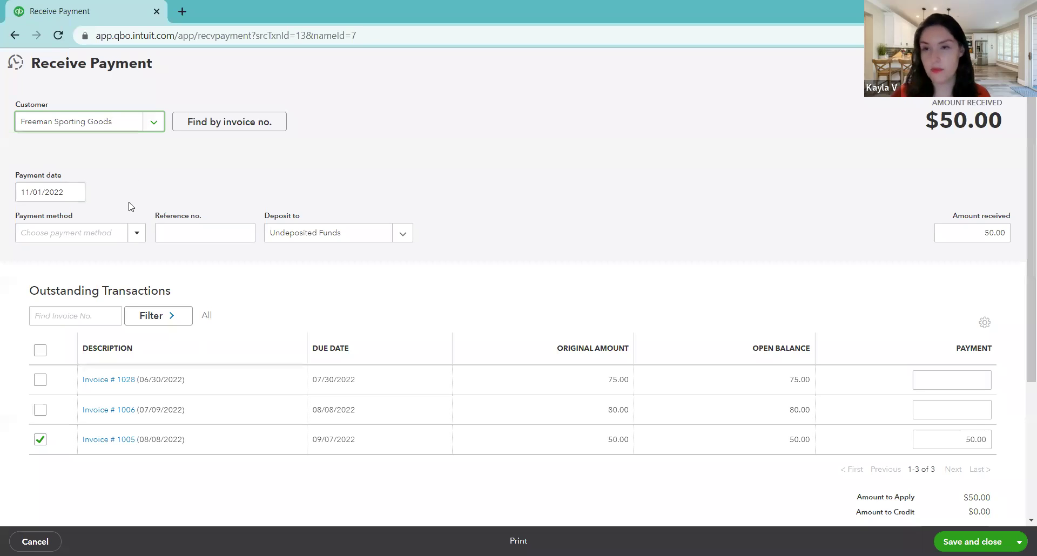
click(190, 185)
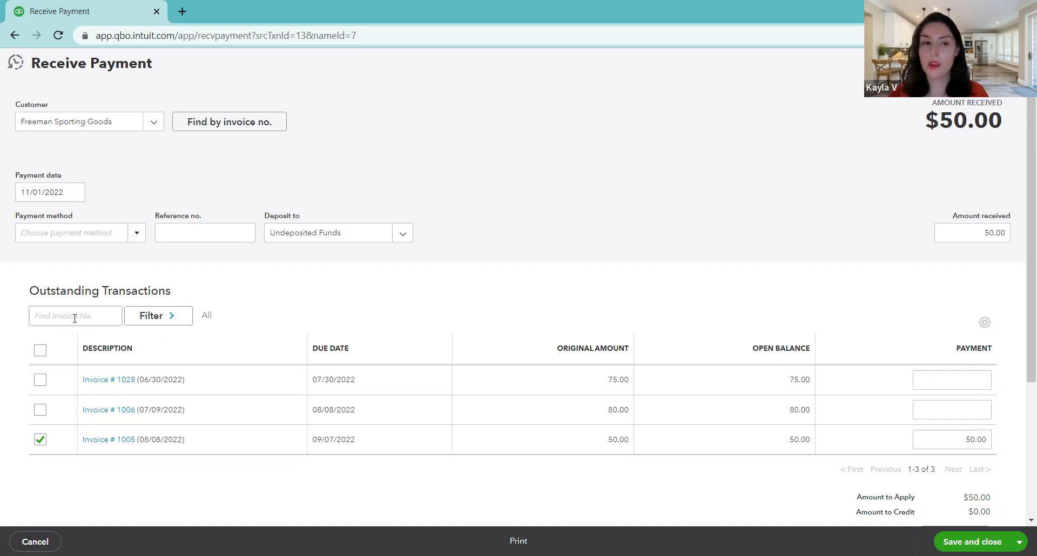
scroll(227, 459, down, 3)
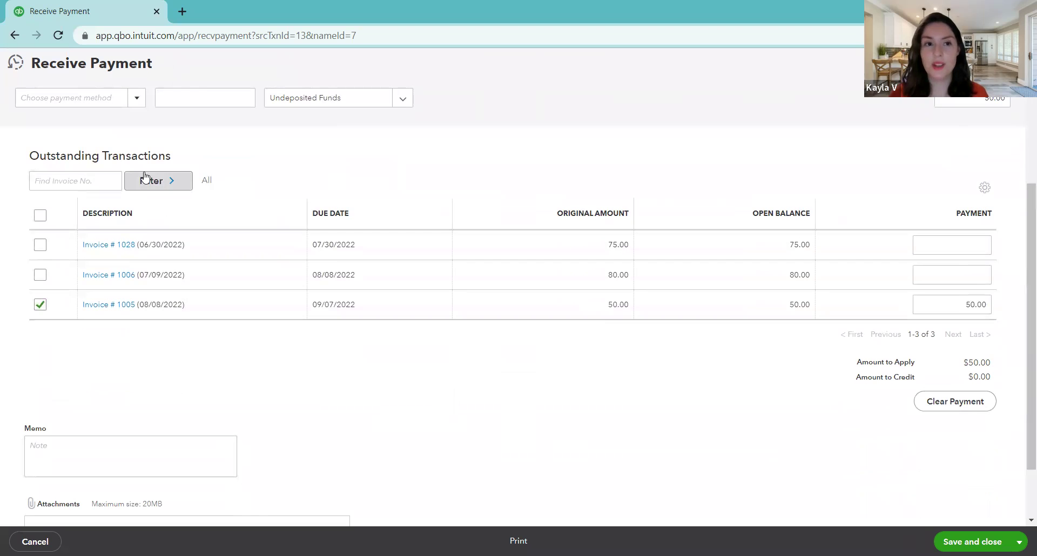
scroll(264, 381, up, 3)
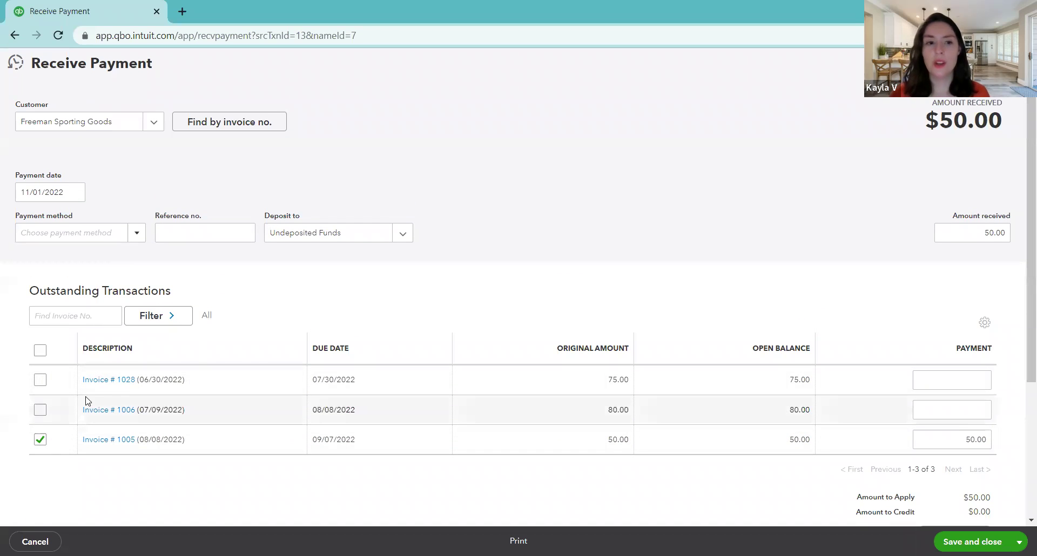
Apply the payment to invoices 1028 and 1006, keeping the date at 11/01/2022
click(40, 381)
click(40, 410)
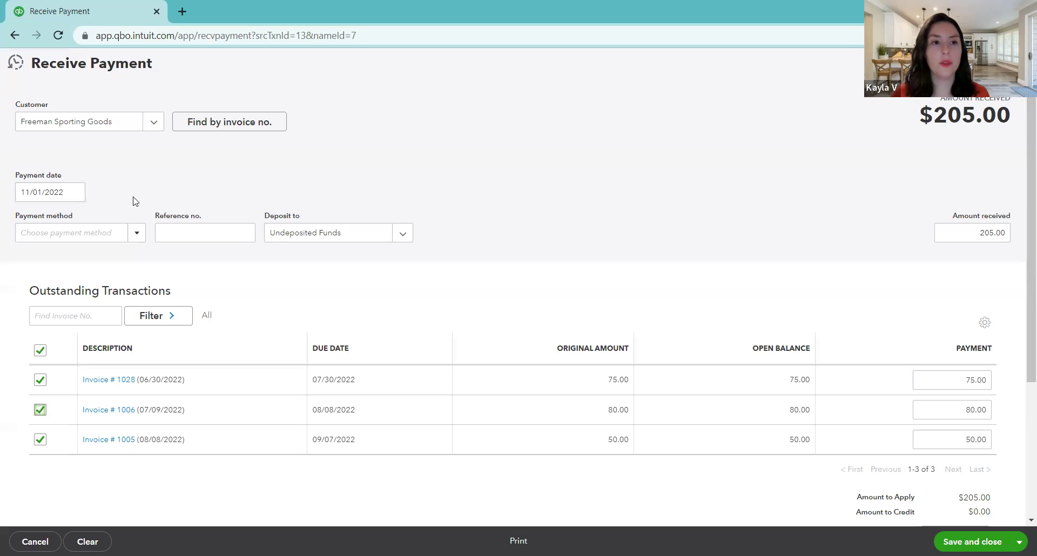
click(75, 193)
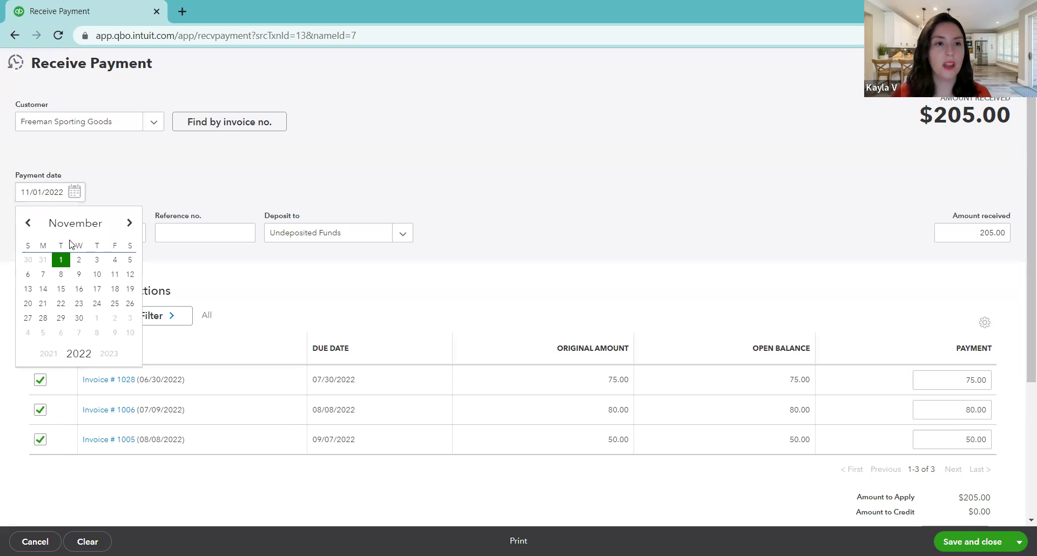
click(127, 215)
Set the payment method to Check with reference number 147
click(132, 233)
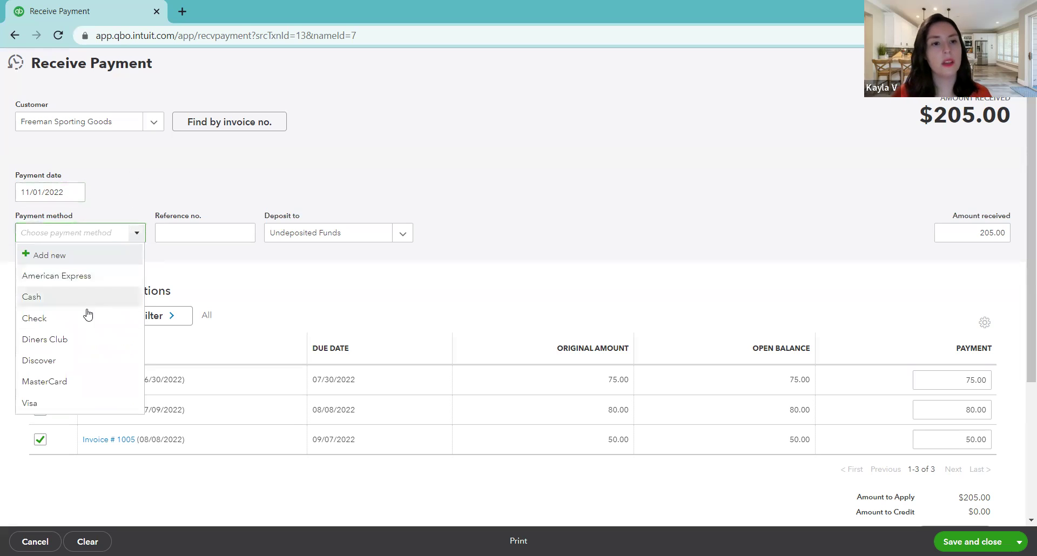
click(86, 316)
click(186, 228)
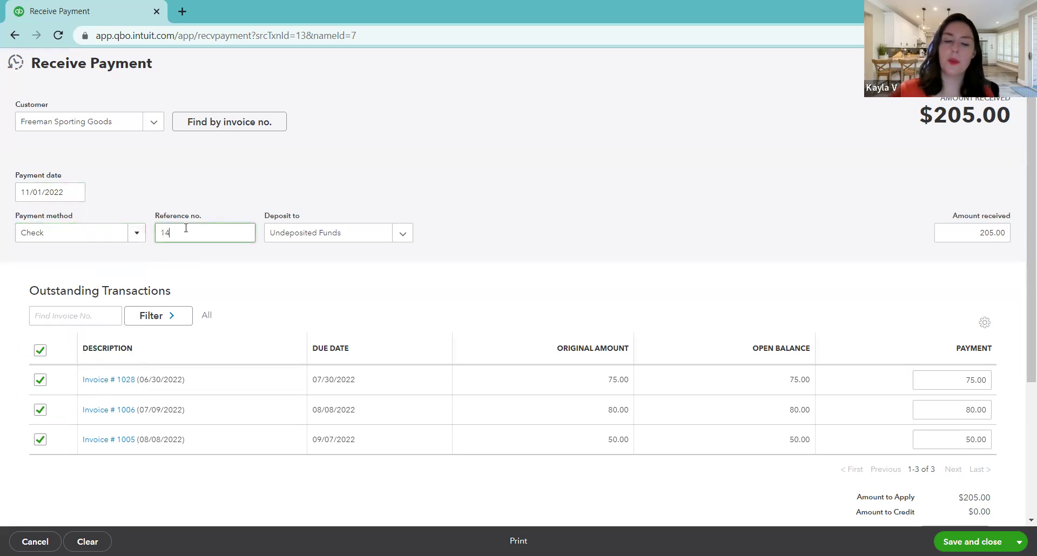
click(229, 264)
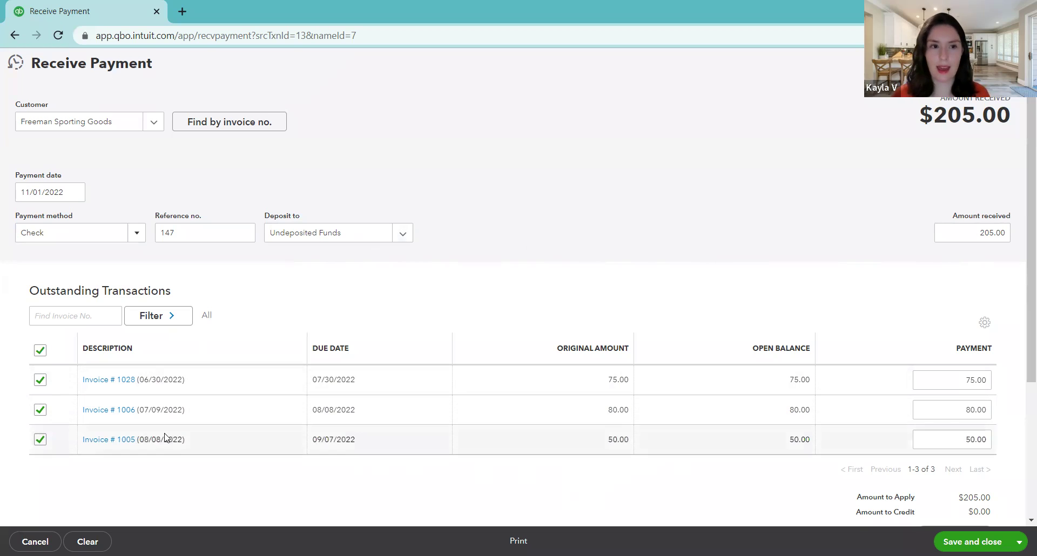
Untick invoices 1028, 1006 and 1005, set amount received to 205, then discard the payment unsaved
click(39, 408)
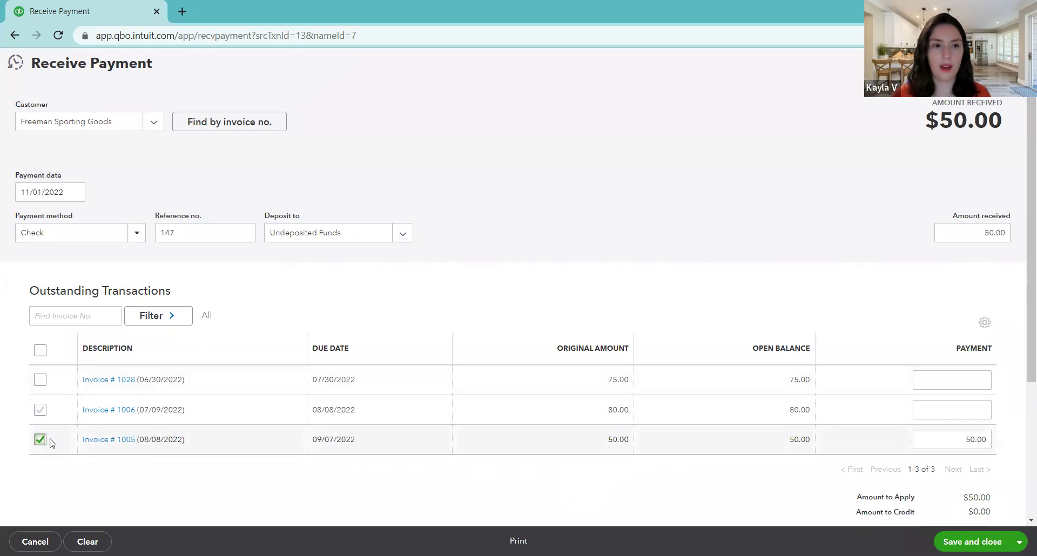
click(40, 440)
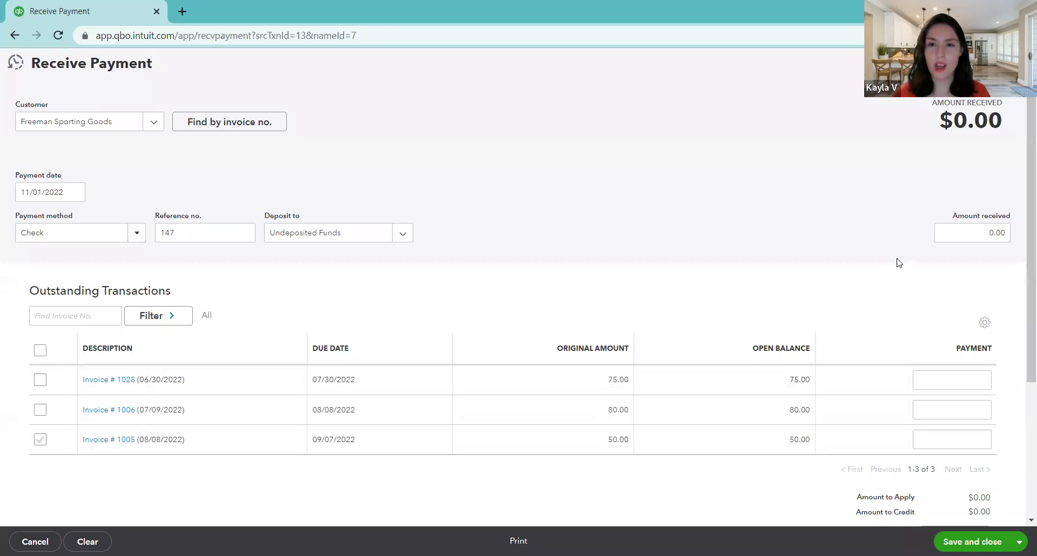
click(970, 235)
text(2)
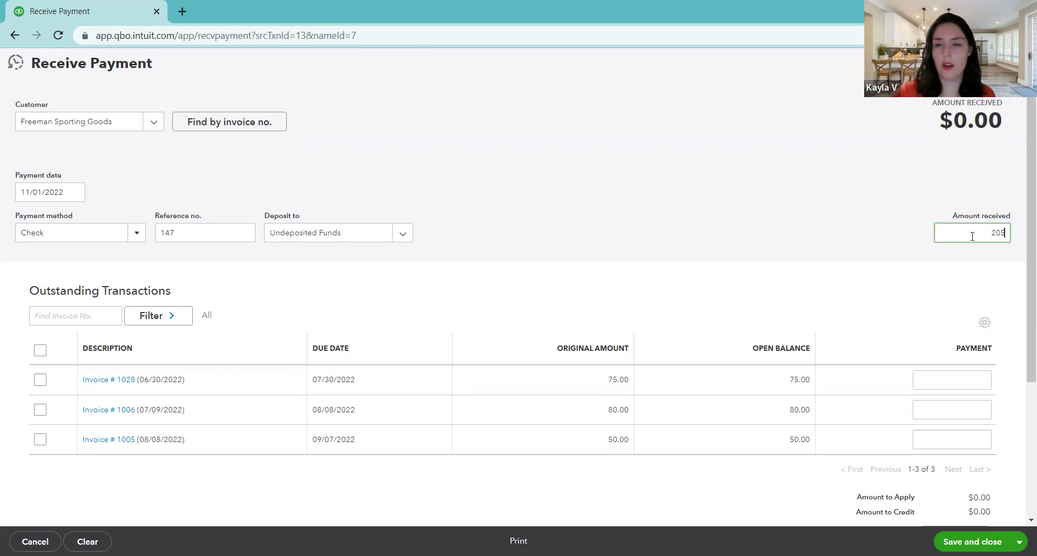
text(05)
click(900, 238)
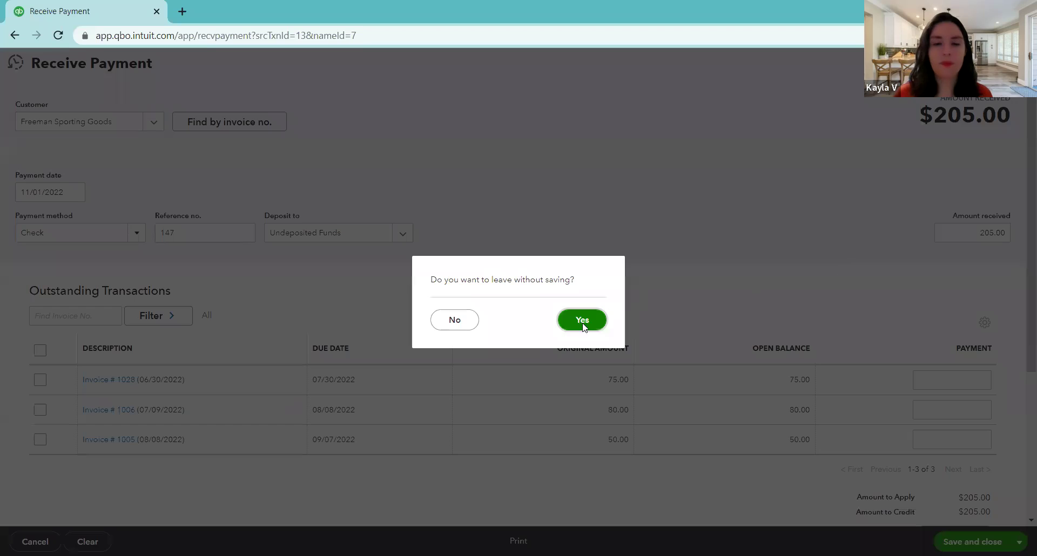
click(583, 320)
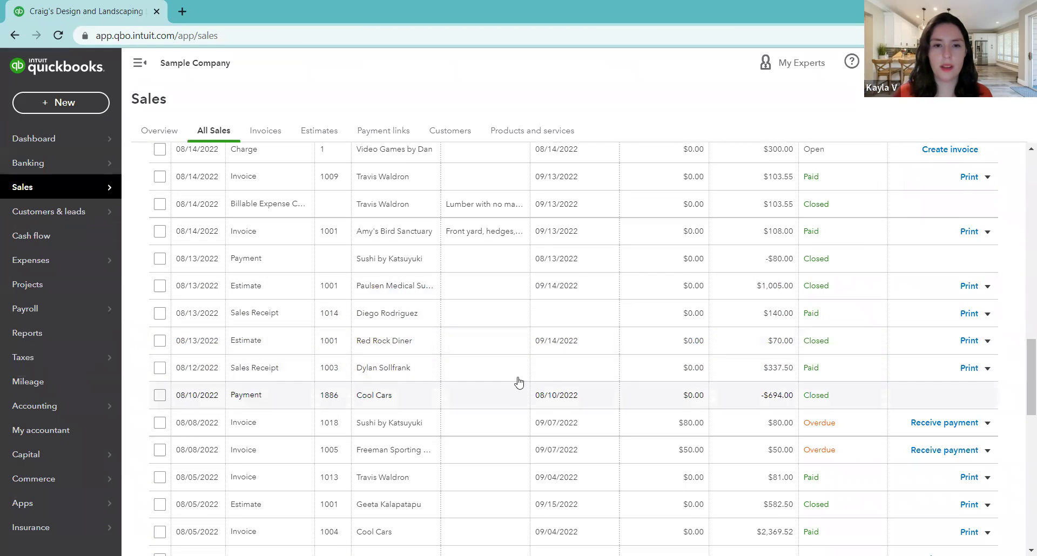
Start a new Freeman Sporting payment and replace the 50.00 amount received with 205
click(925, 451)
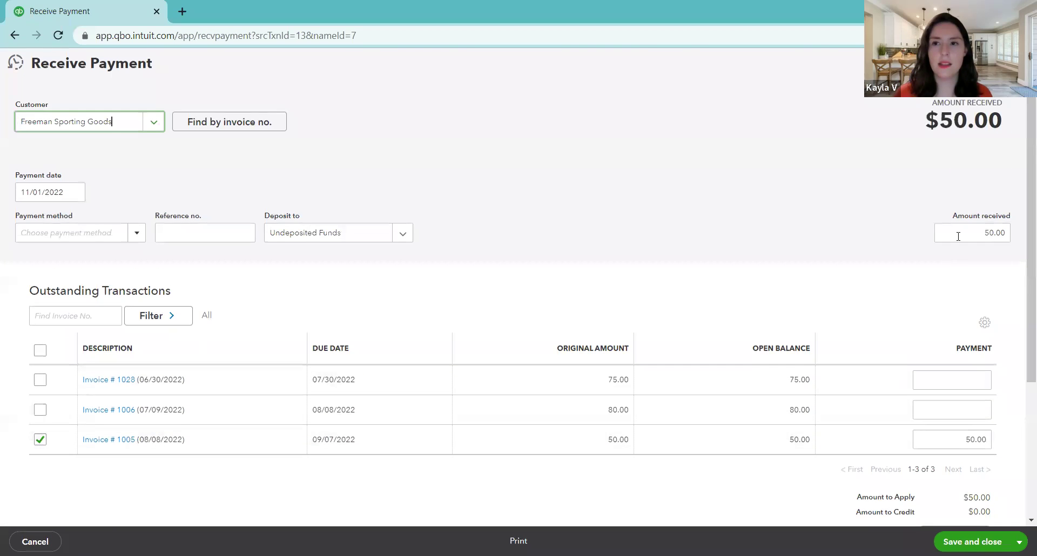
click(961, 234)
double_click(961, 235)
text(205)
click(900, 247)
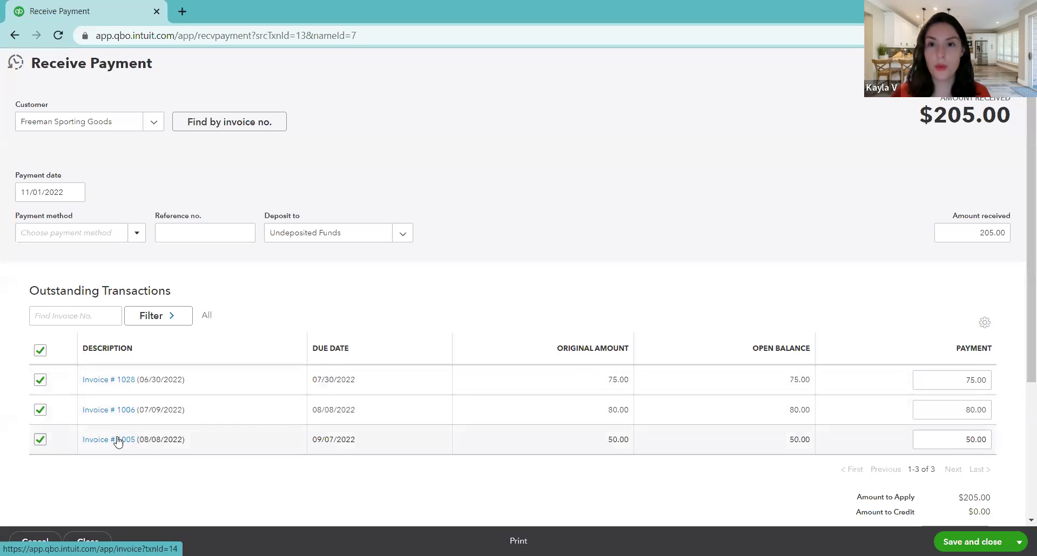
Scroll through the payment form to review the $205.00 applied amount
scroll(193, 457, down, 1)
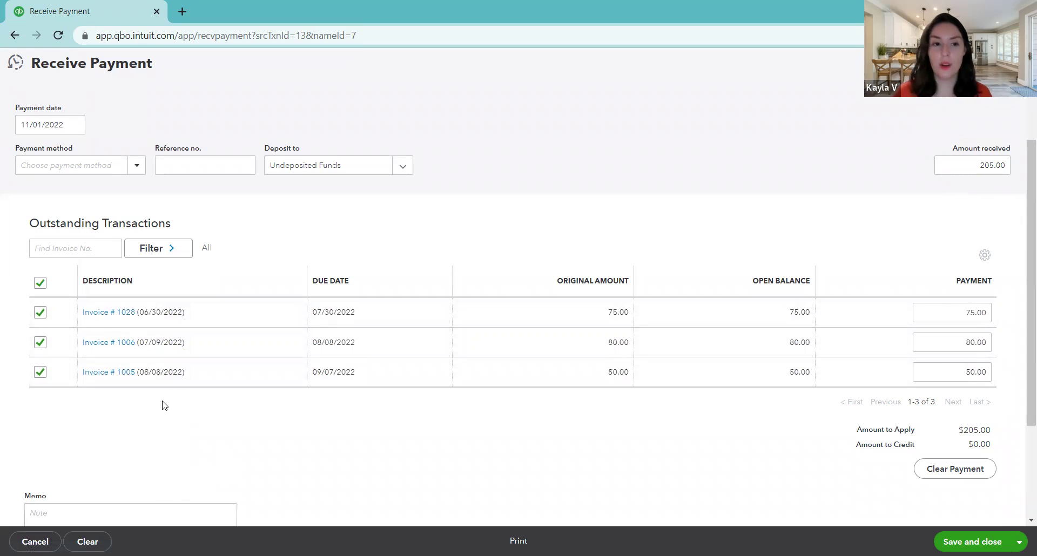
scroll(167, 399, down, 3)
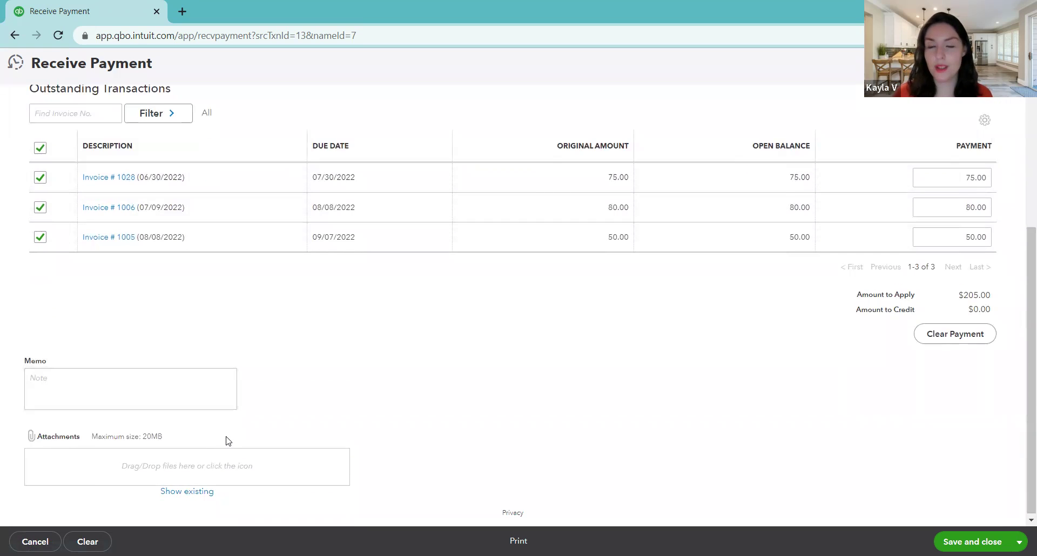
scroll(225, 440, up, 3)
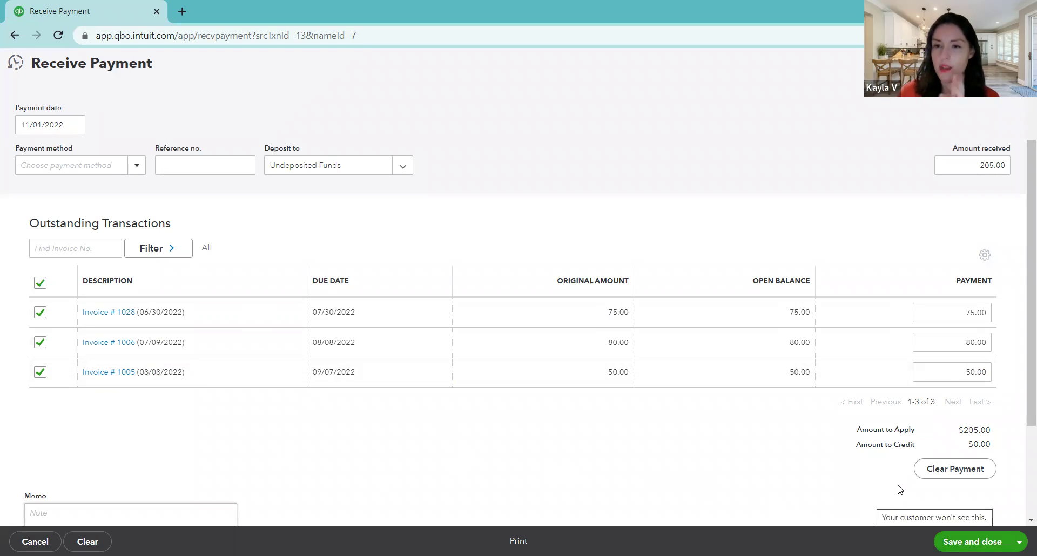
Discard the unsaved $205.00 payment and start a new payment on invoice 1005
key(Escape)
click(584, 322)
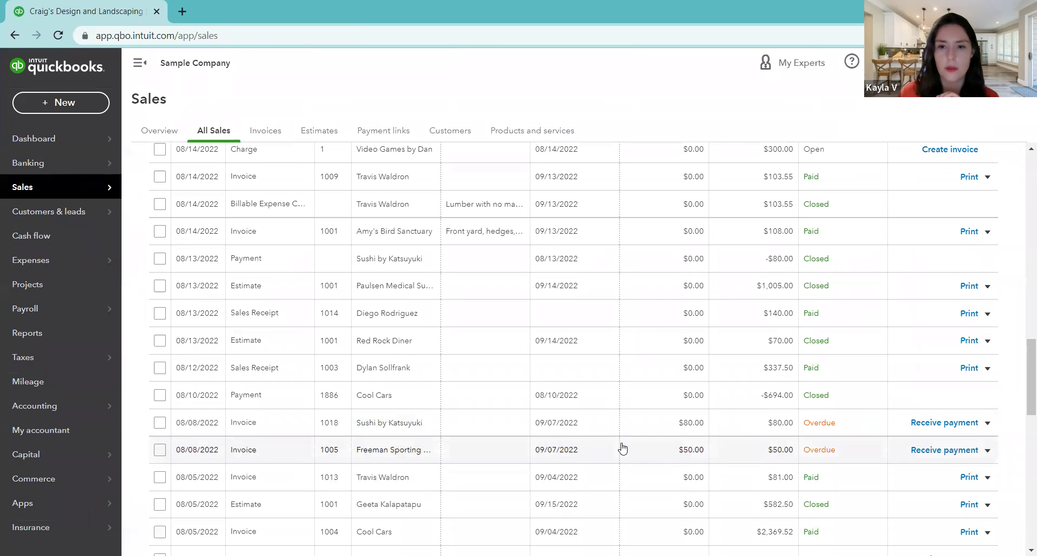
click(927, 455)
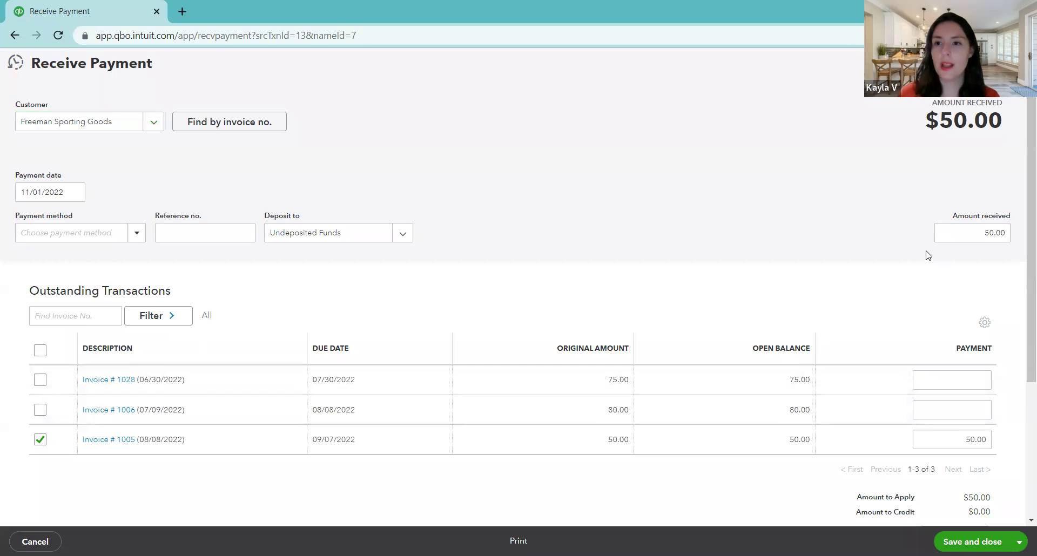
Replace the 50.00 amount received with 150, splitting $75.00 each to invoices 1028 and 1006
click(959, 233)
double_click(968, 234)
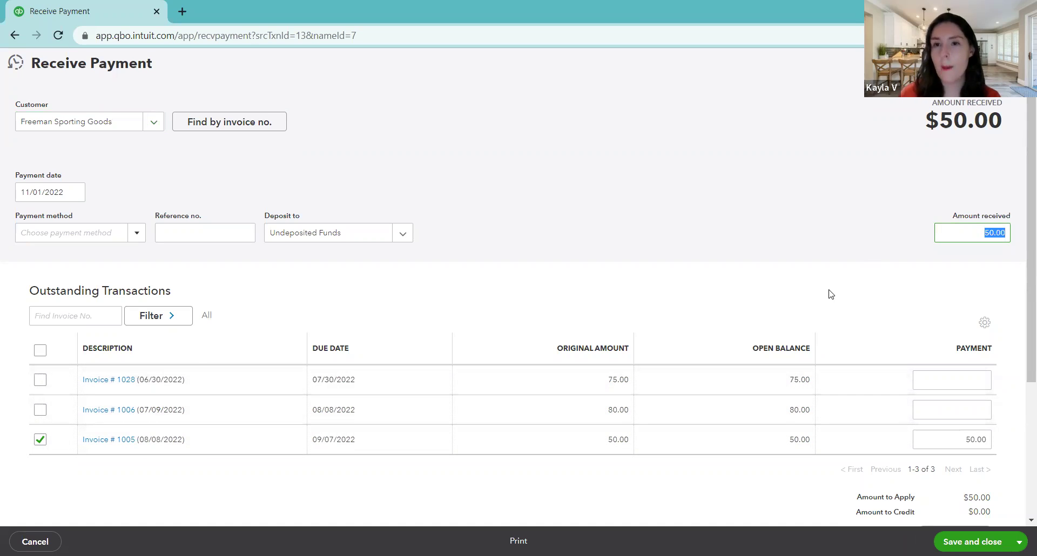
text(15)
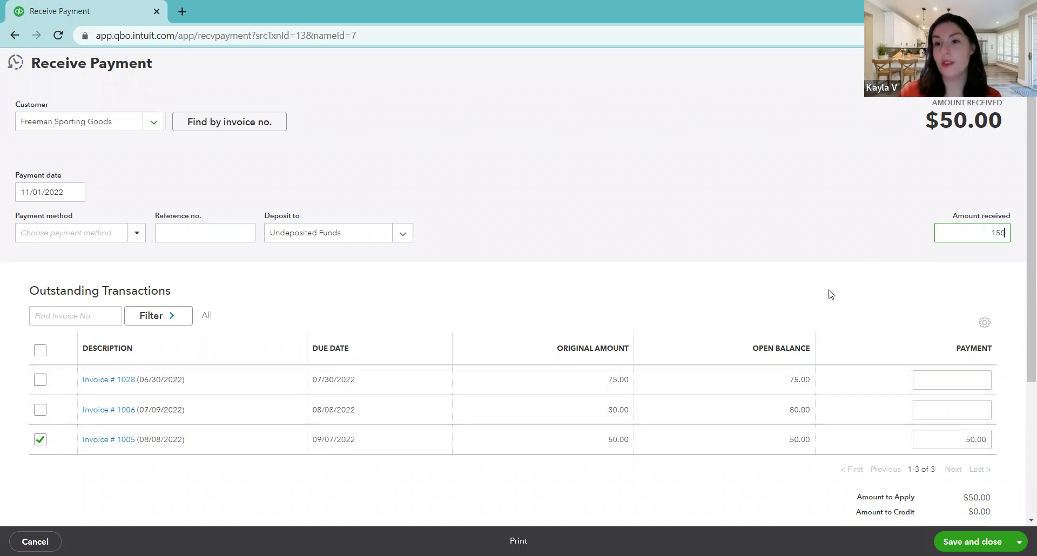
text(0)
click(899, 275)
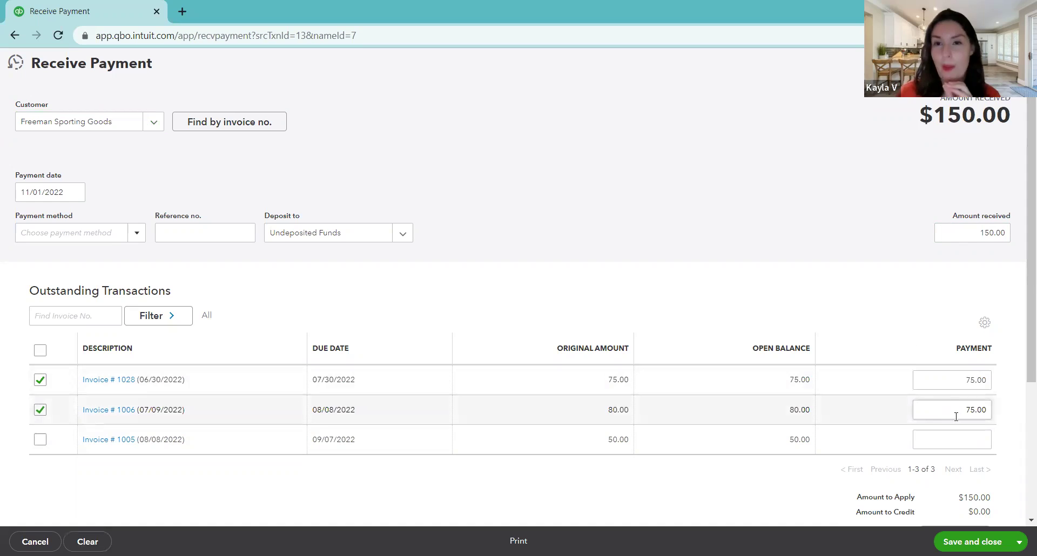
click(978, 232)
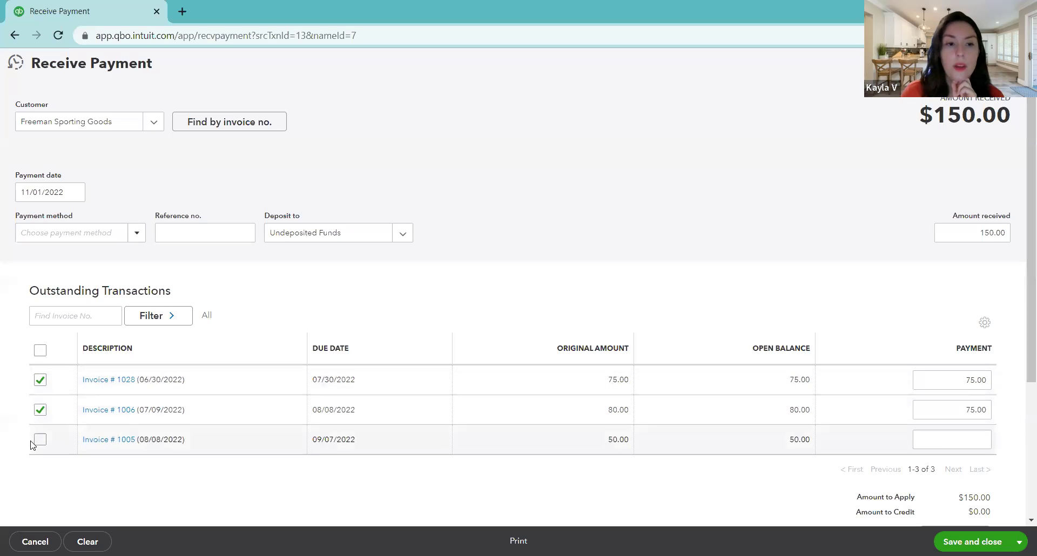
Untick invoice 1028, apply invoice 1005, and set invoice 1006's payment to 80.00
click(40, 381)
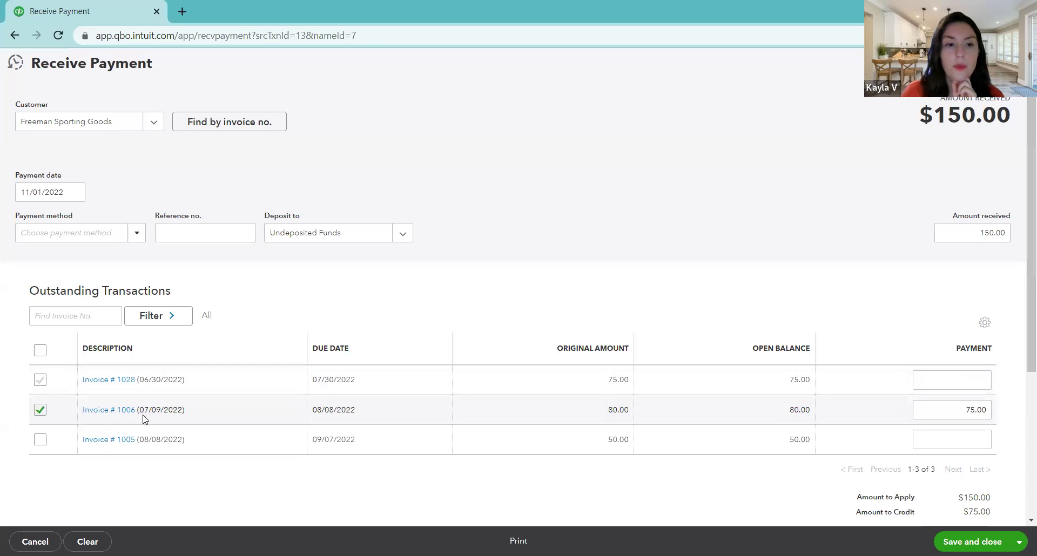
click(40, 439)
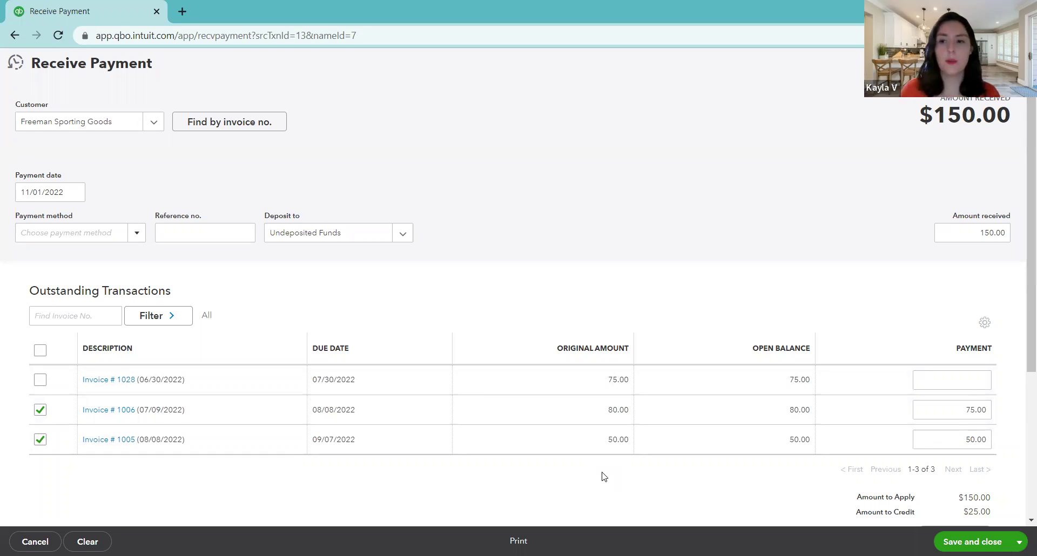
scroll(643, 464, down, 1)
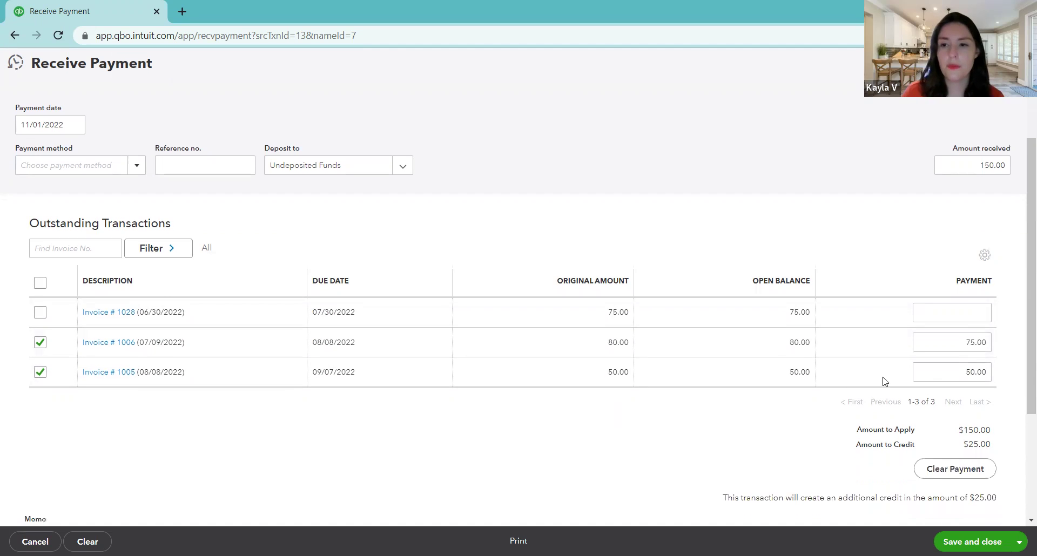
drag(966, 342, 999, 348)
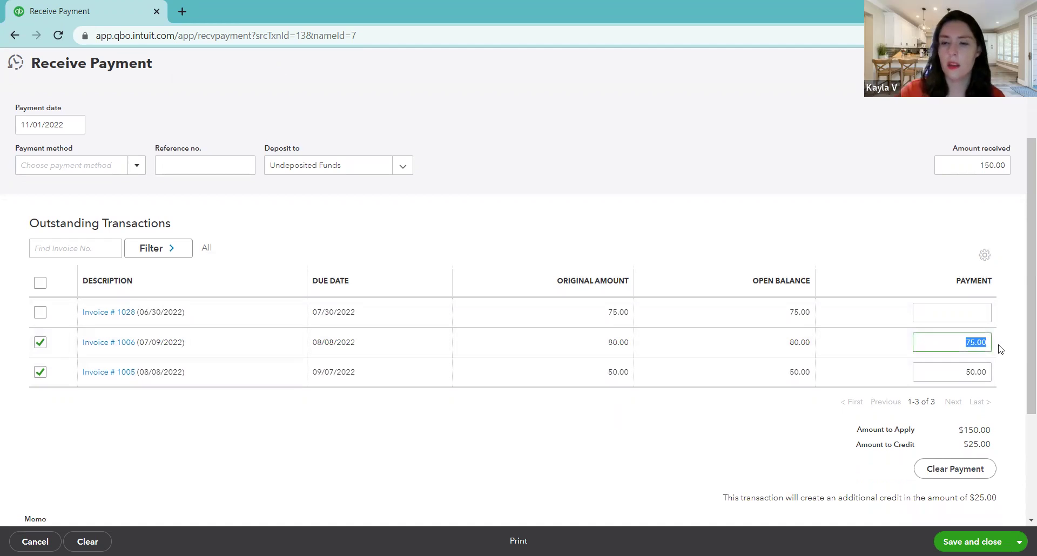
text(80)
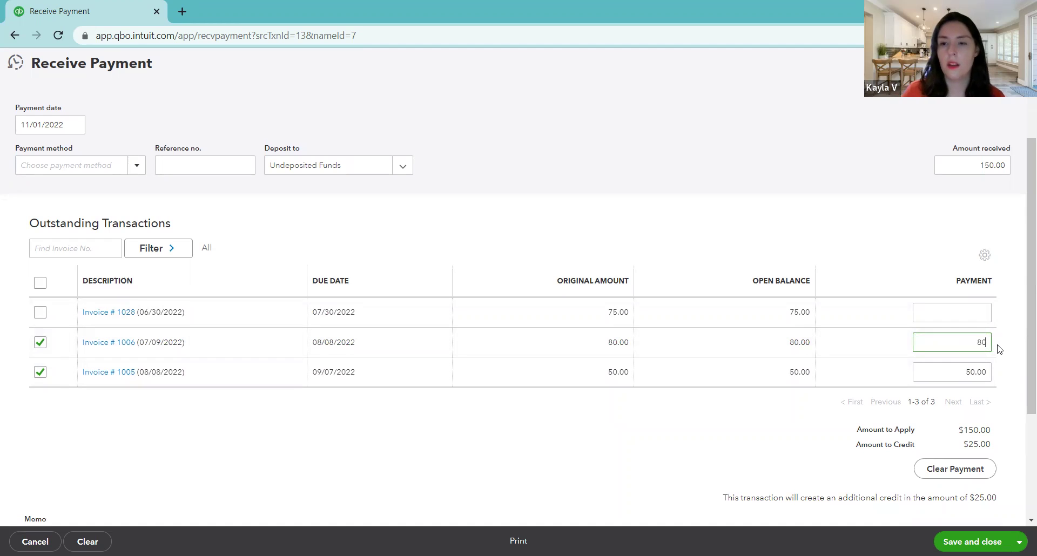
click(999, 348)
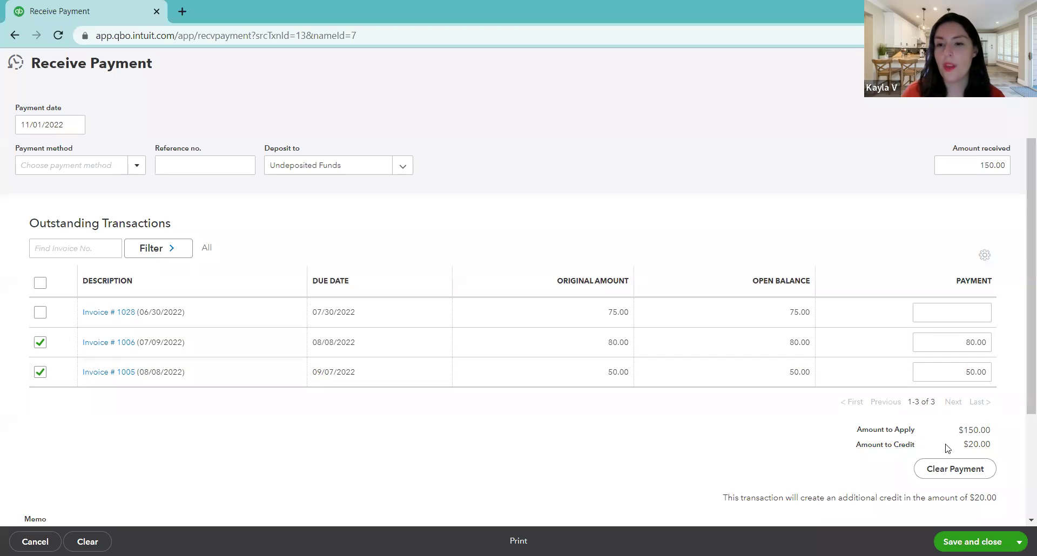
Enter 20.00 as invoice 1028's payment so the amount to credit drops to $0.00
drag(999, 447, 855, 447)
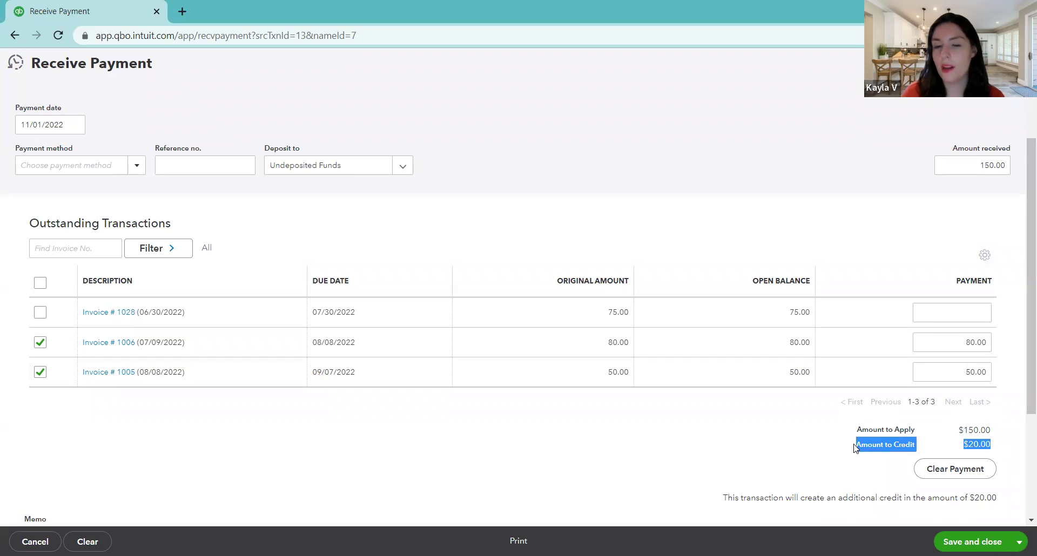
click(997, 446)
drag(987, 445, 957, 445)
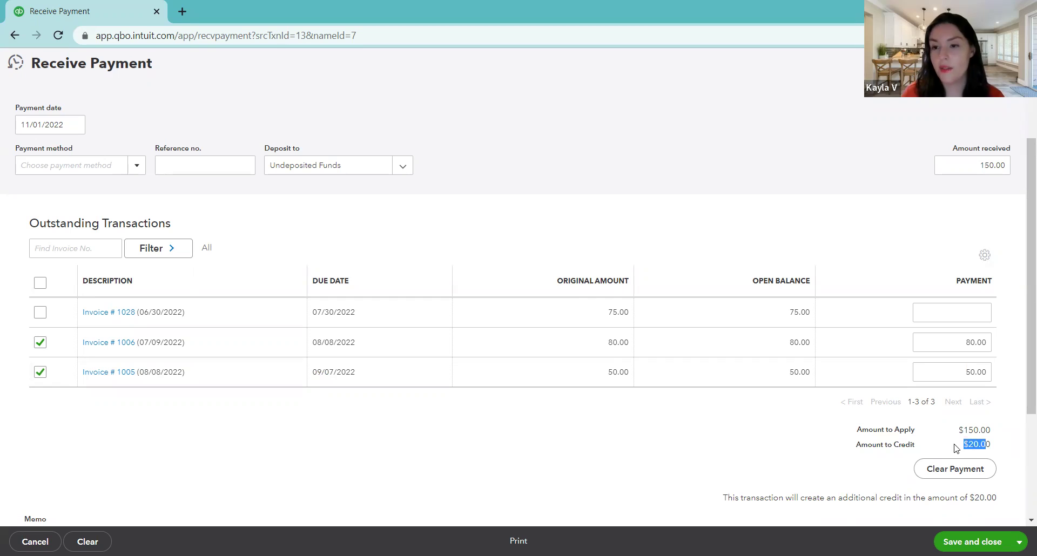
click(942, 312)
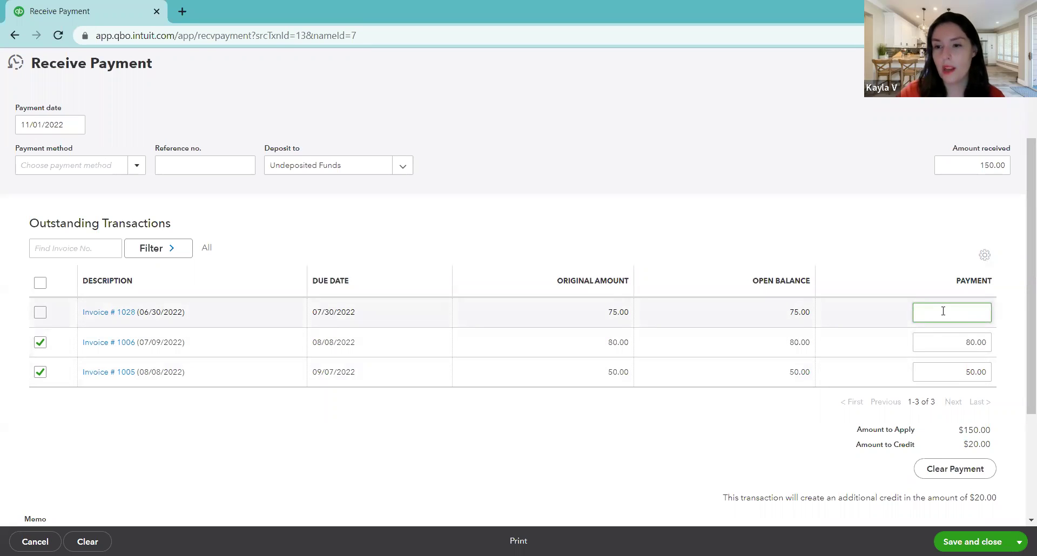
text(20)
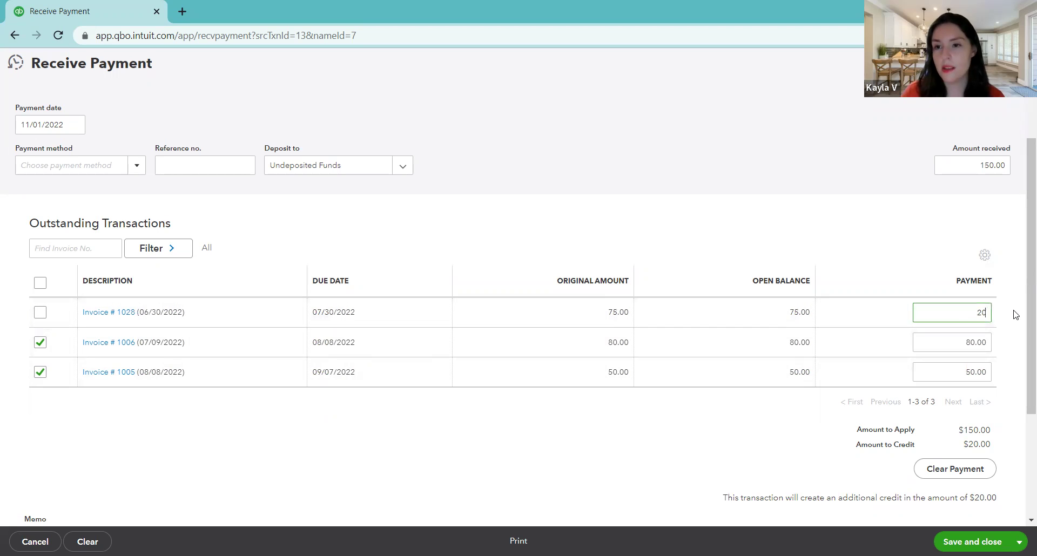
text(.00)
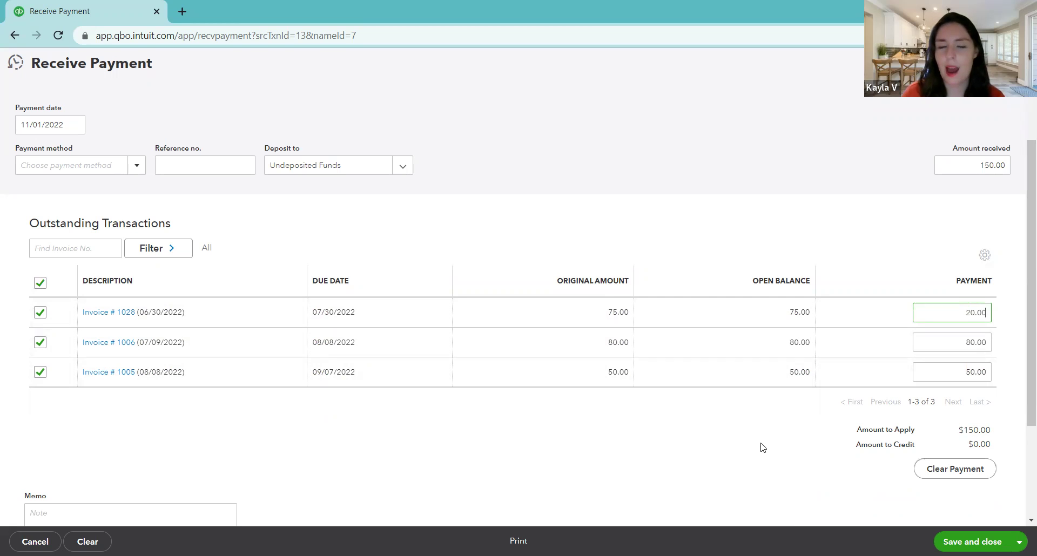
click(827, 449)
scroll(830, 449, up, 1)
Save and close the $150.00 Receive Payment form
scroll(831, 443, up, 1)
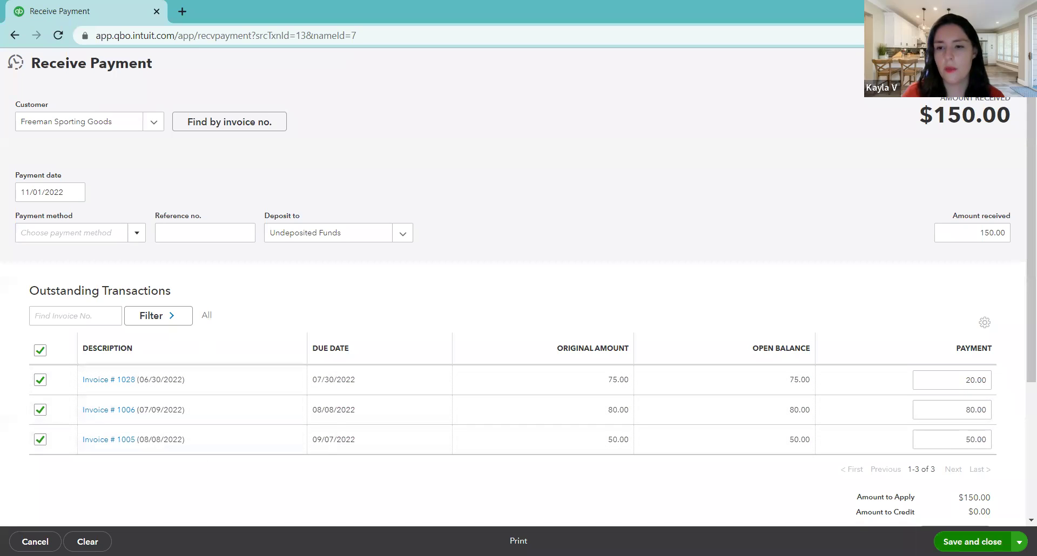
click(972, 541)
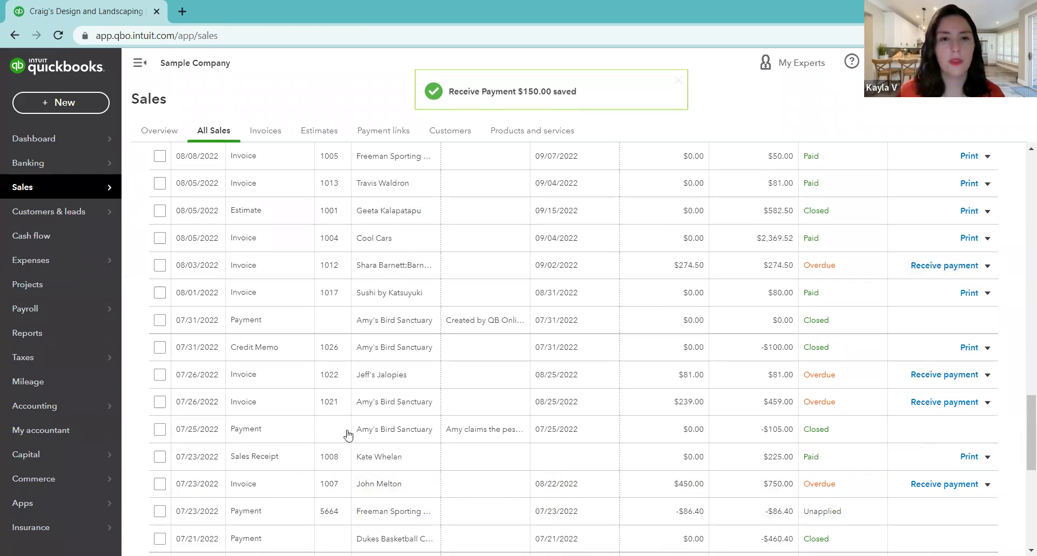
Search for 1028 and open Freeman Sporting's invoice 1028 from the Transactions results
scroll(460, 411, up, 1)
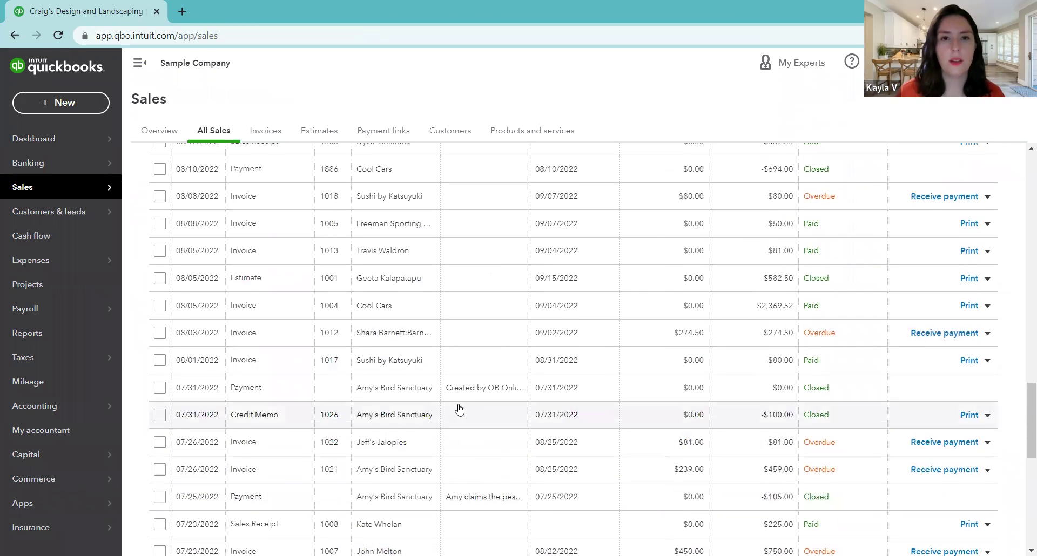
scroll(459, 409, up, 5)
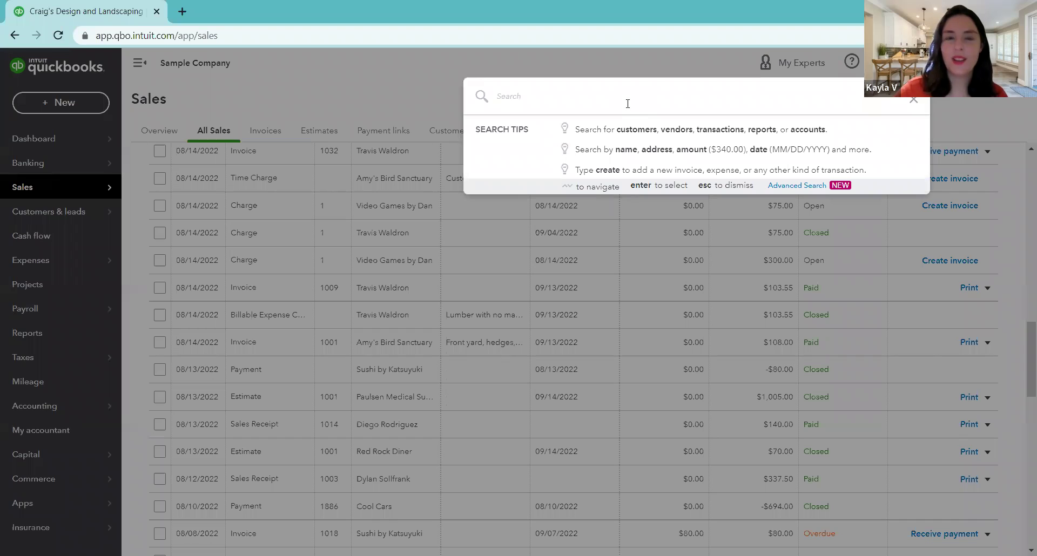
text(10)
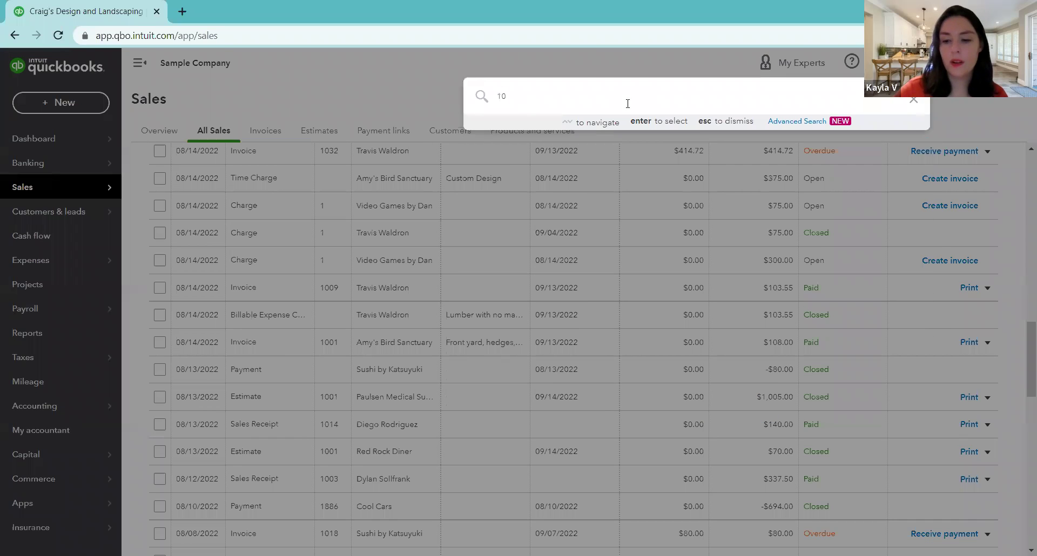
text(28)
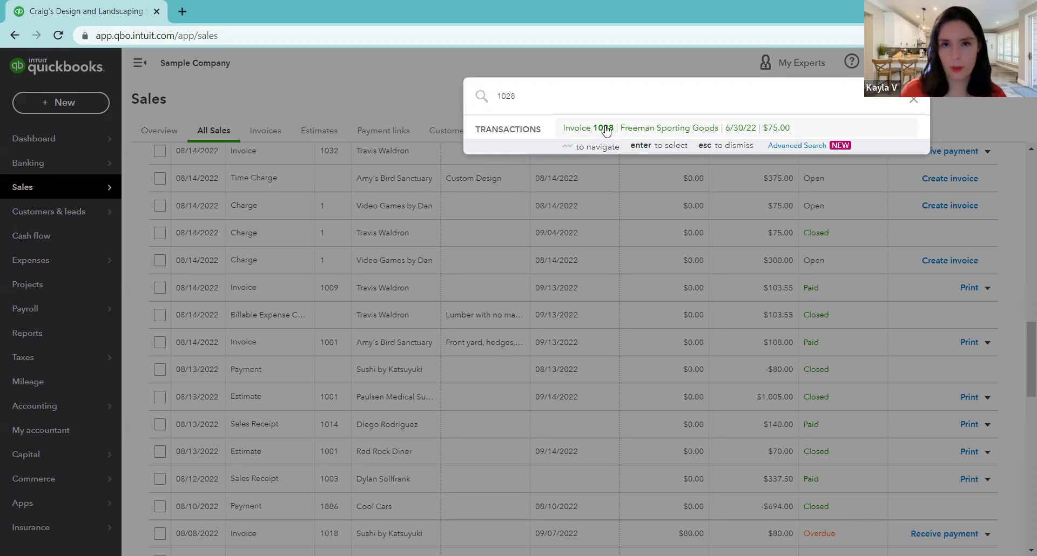
click(607, 130)
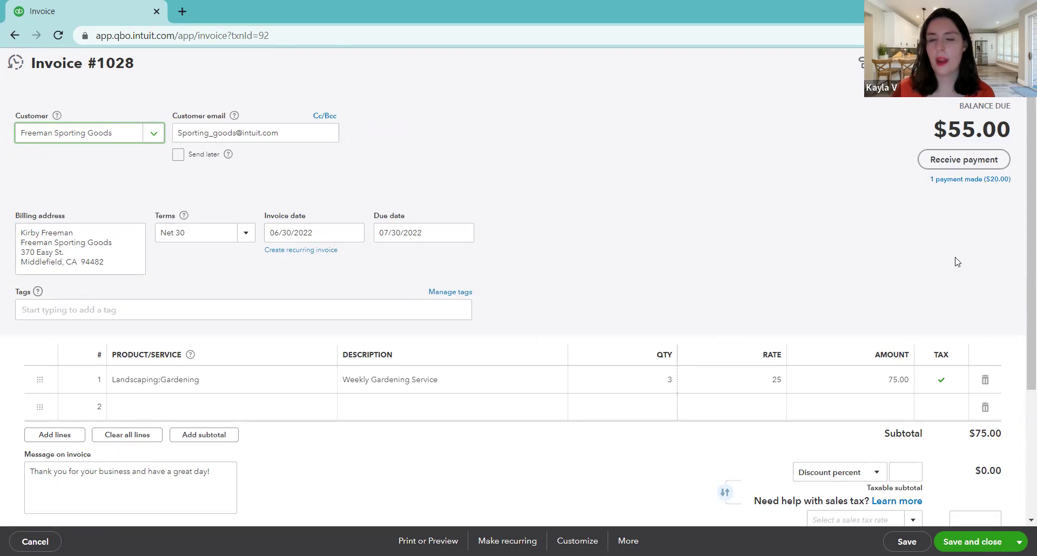
Verify invoice 1028's totals read $20.00 received and $55.00 balance due, then close it
scroll(964, 324, down, 2)
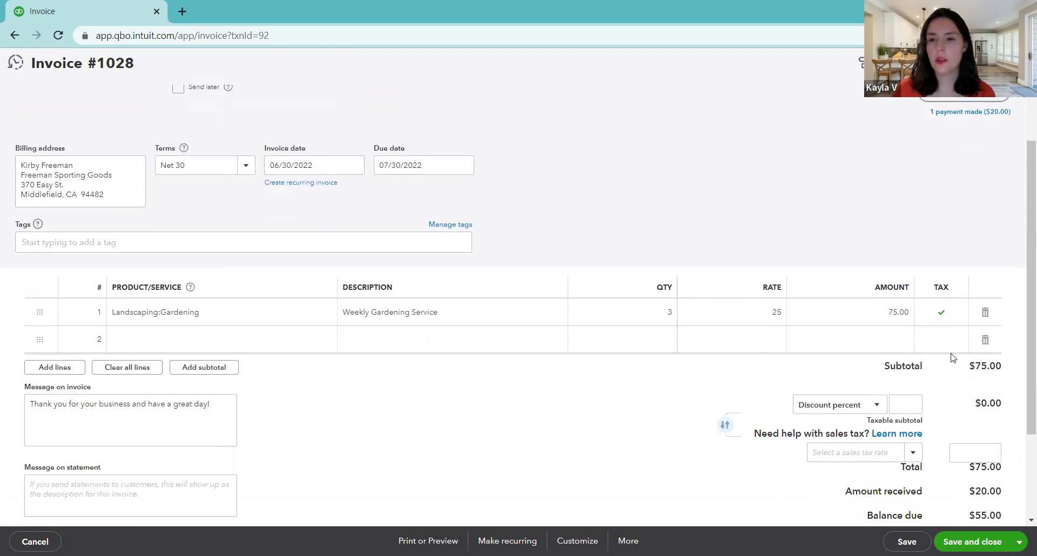
scroll(953, 402, down, 1)
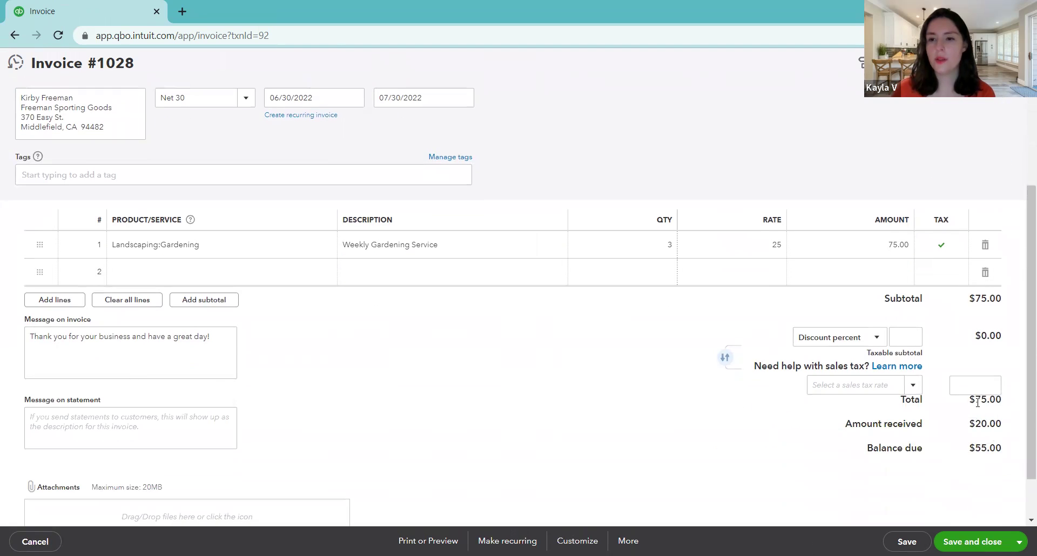
drag(966, 406, 1016, 459)
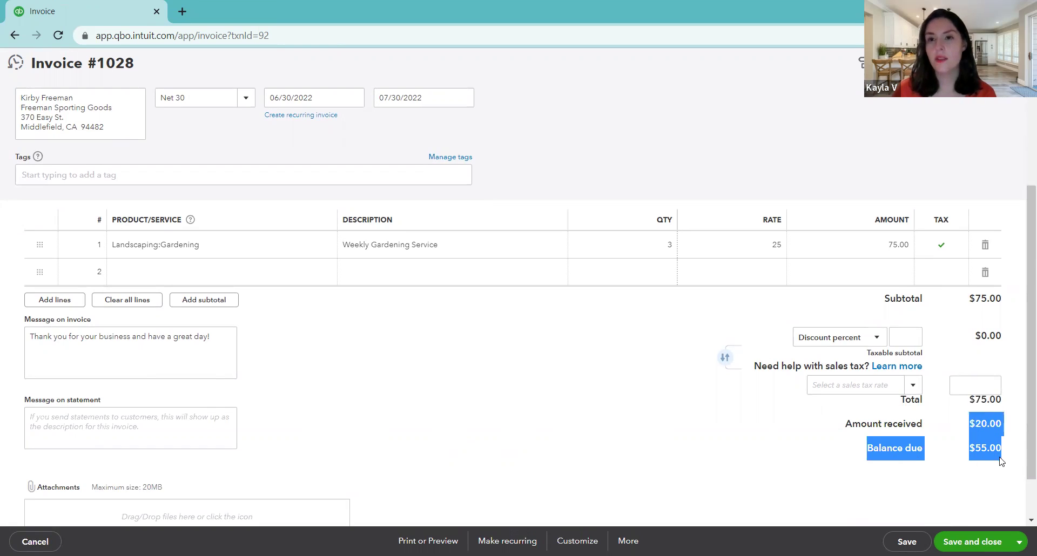
click(982, 420)
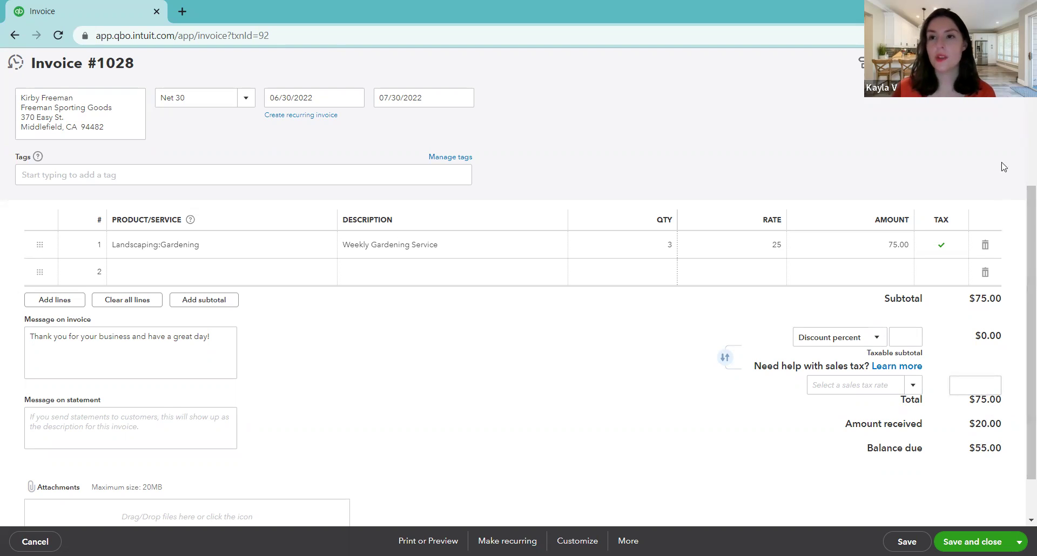
scroll(997, 226, up, 3)
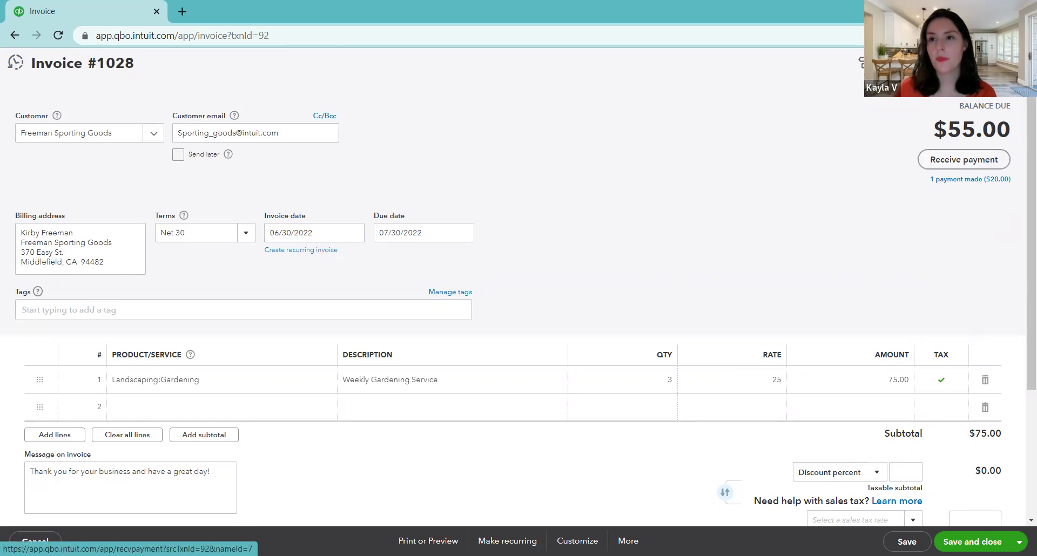
click(1023, 63)
Start a Receive Payment for invoice 1028's $55.00 open balance from the All Sales list
scroll(451, 396, down, 7)
scroll(449, 394, down, 10)
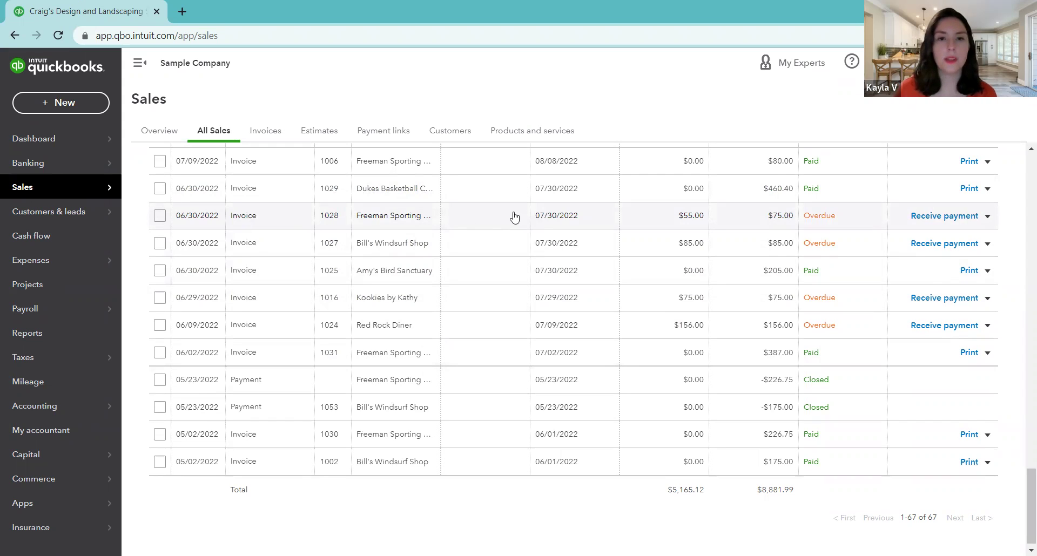
click(929, 217)
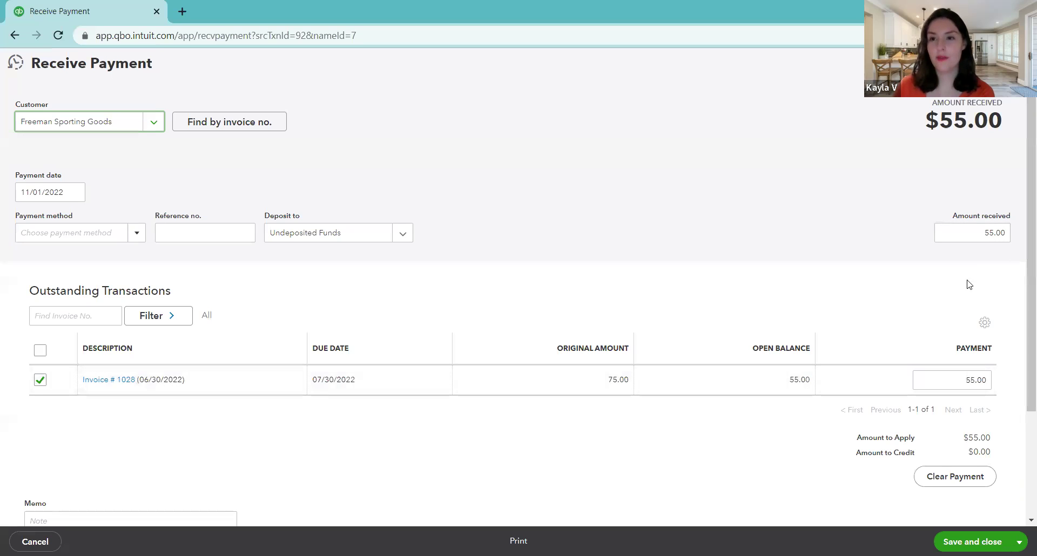
Date the $55.00 payment 11/02/2022, set the method to Cash, and save it
click(78, 193)
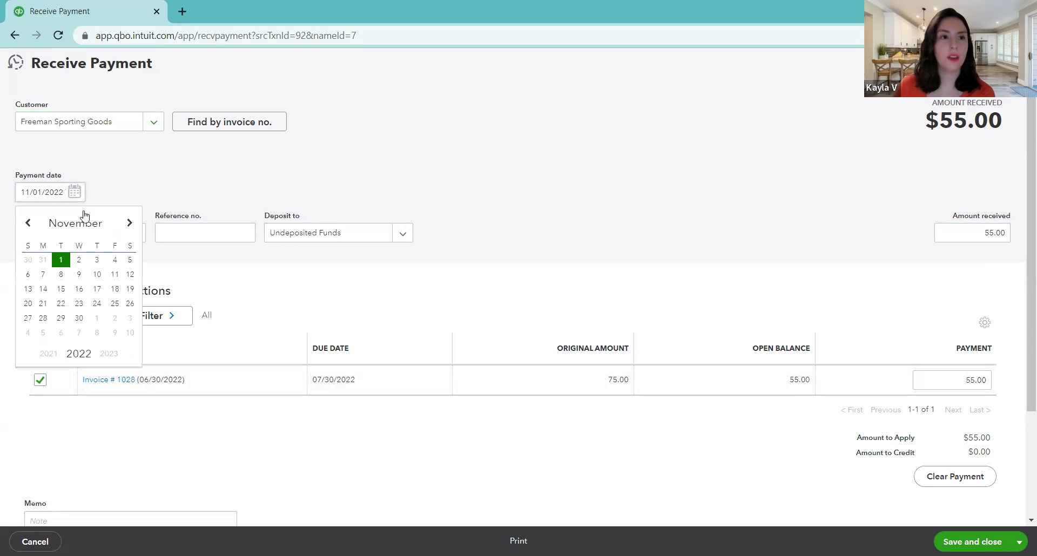
click(80, 258)
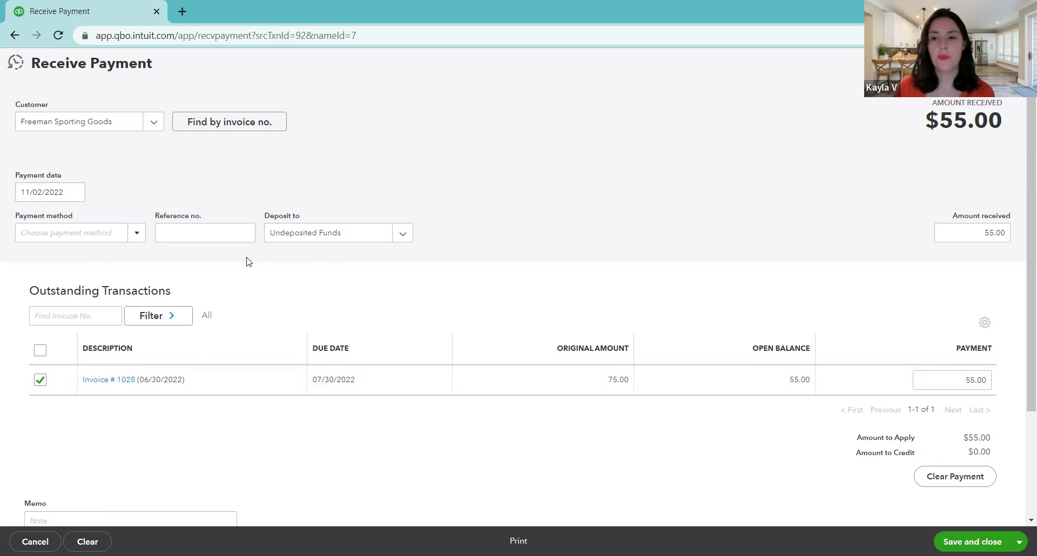
click(137, 233)
click(69, 297)
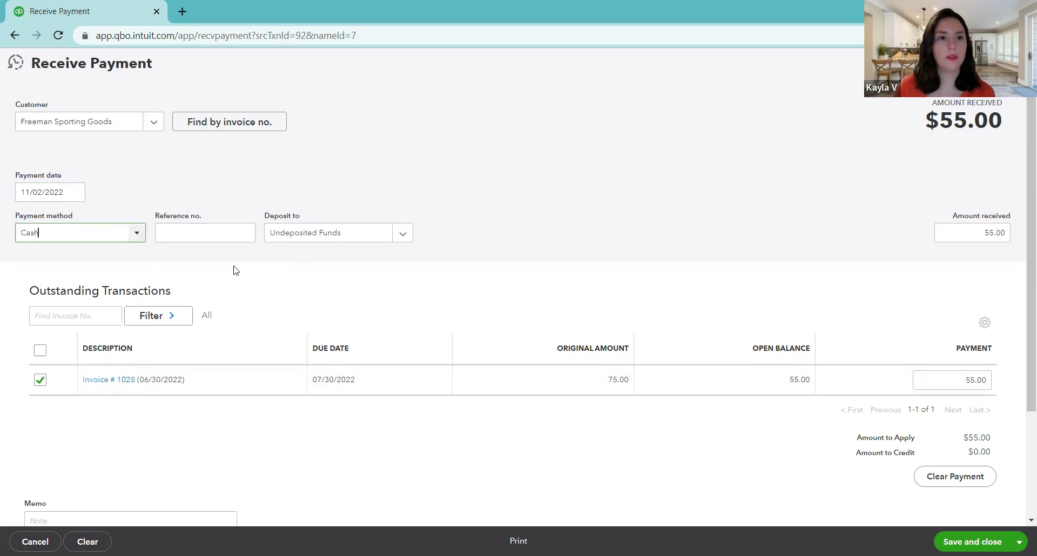
click(966, 541)
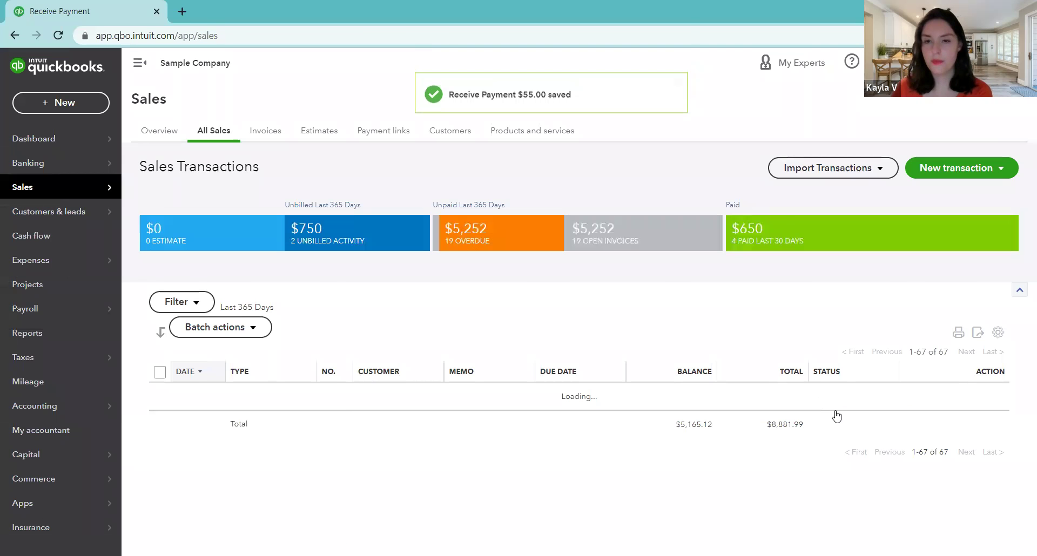
scroll(753, 436, up, 1)
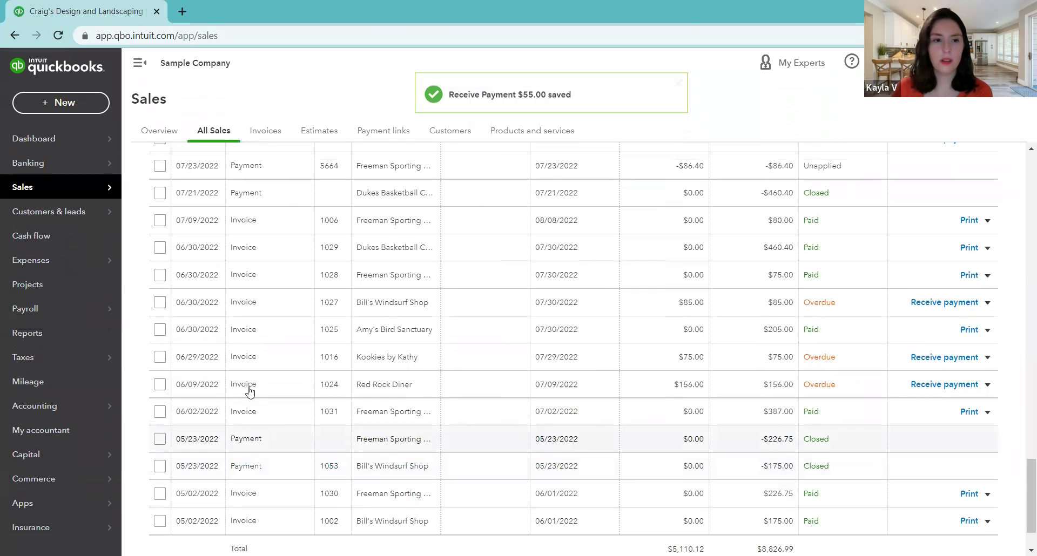